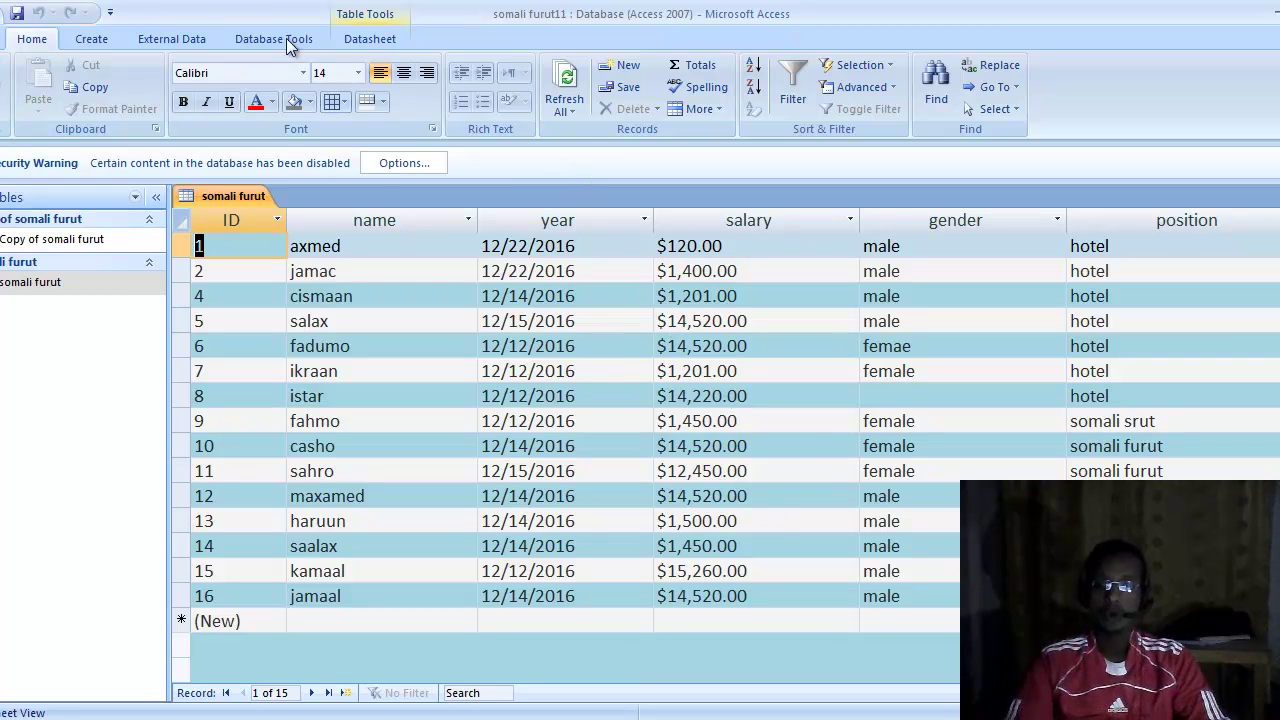
# Start the Form Wizard for the somali furut table
pyautogui.click(92, 40)
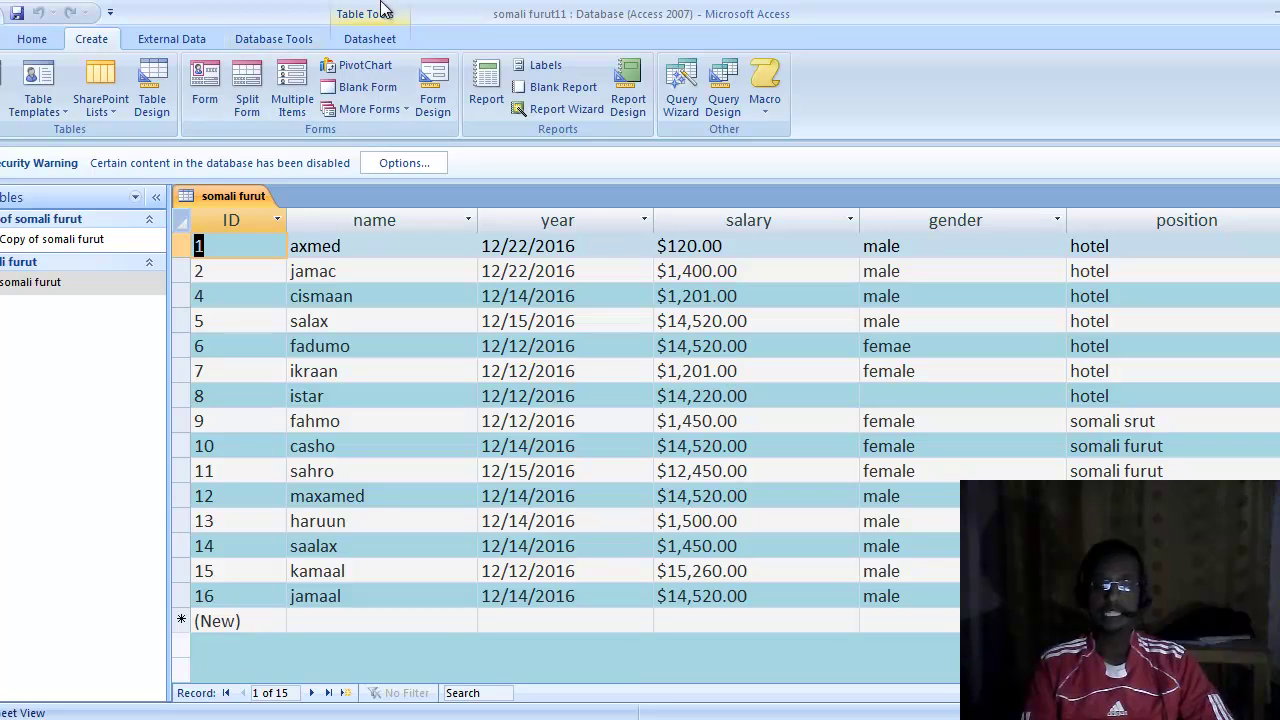
pyautogui.click(401, 110)
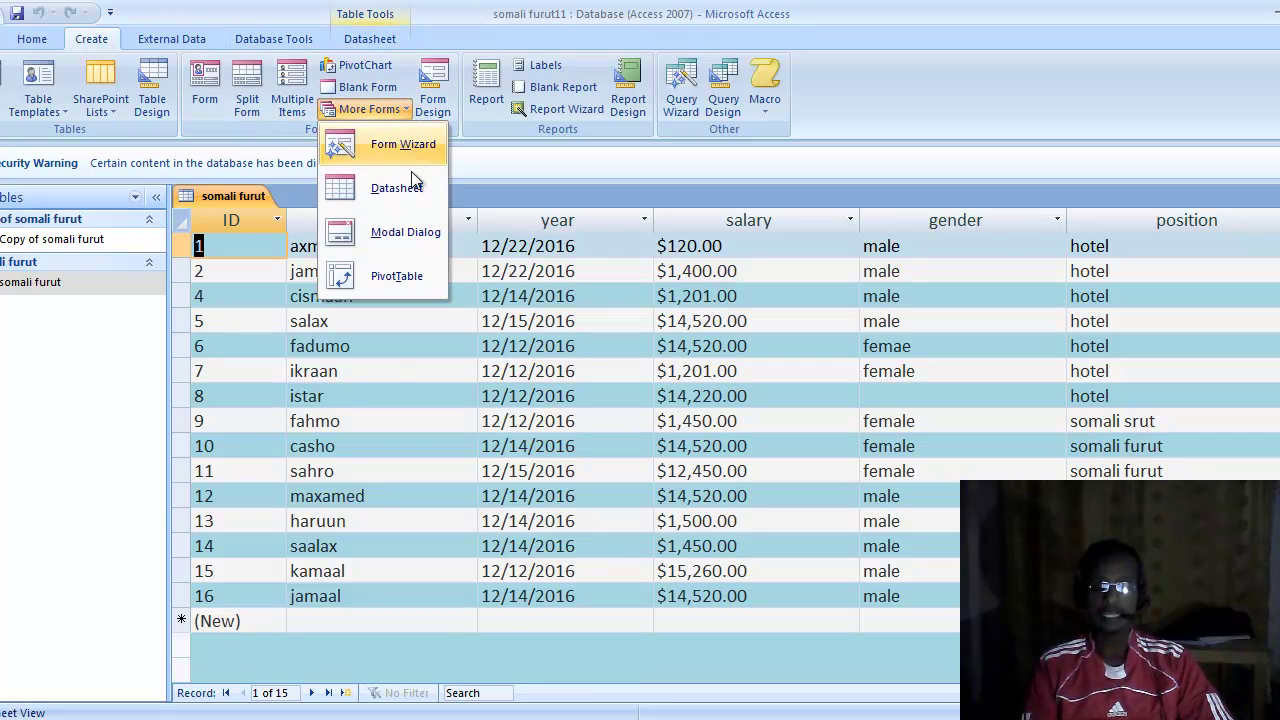
pyautogui.click(393, 146)
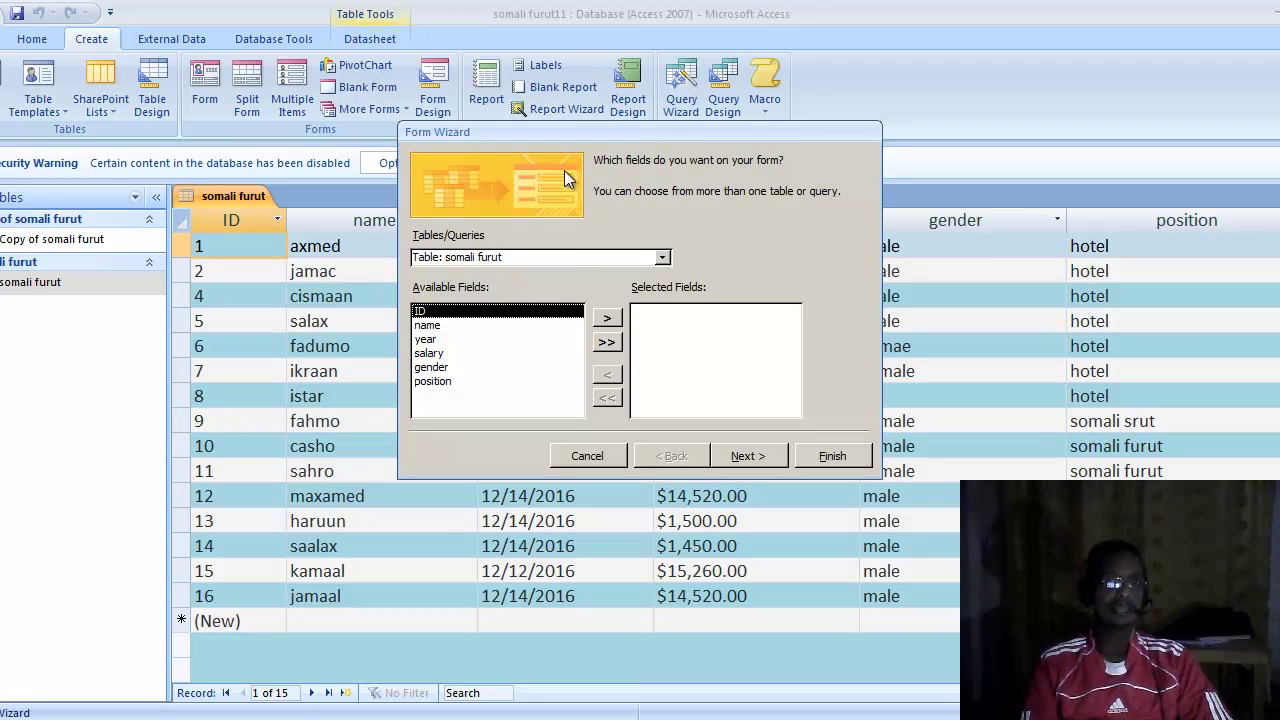
pyautogui.click(607, 318)
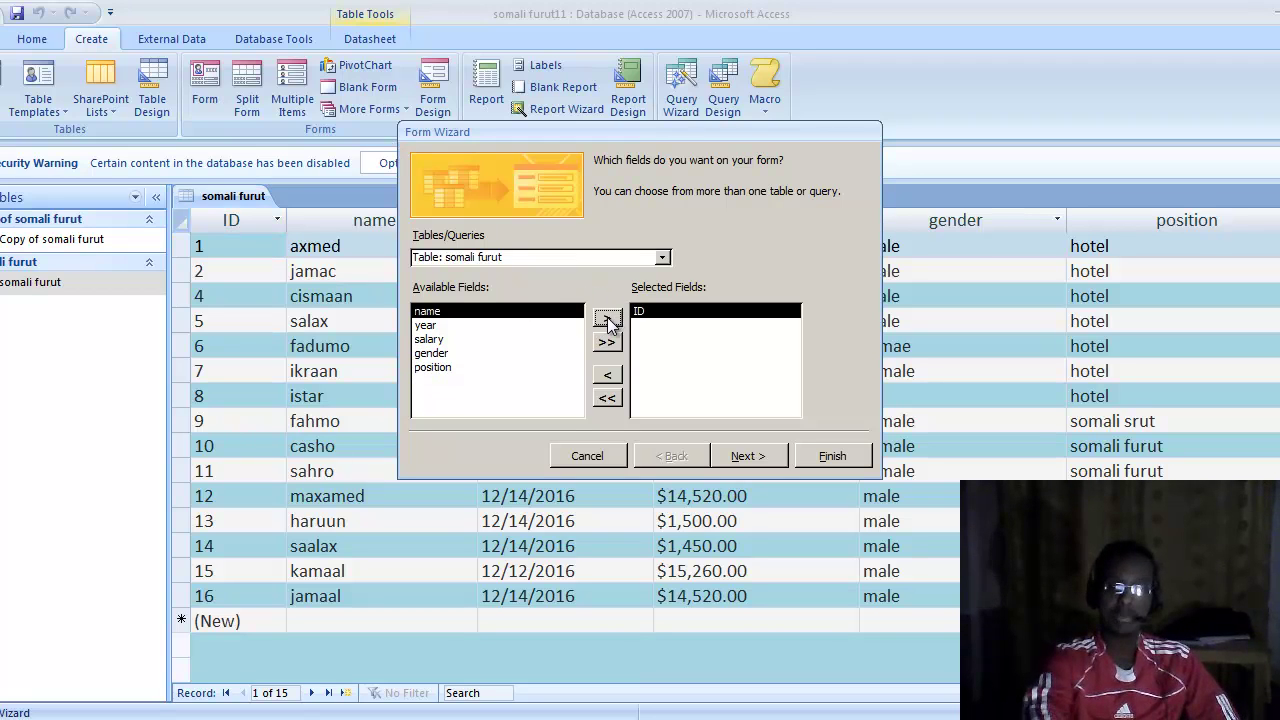
pyautogui.doubleClick(607, 318)
pyautogui.click(607, 318)
pyautogui.doubleClick(607, 318)
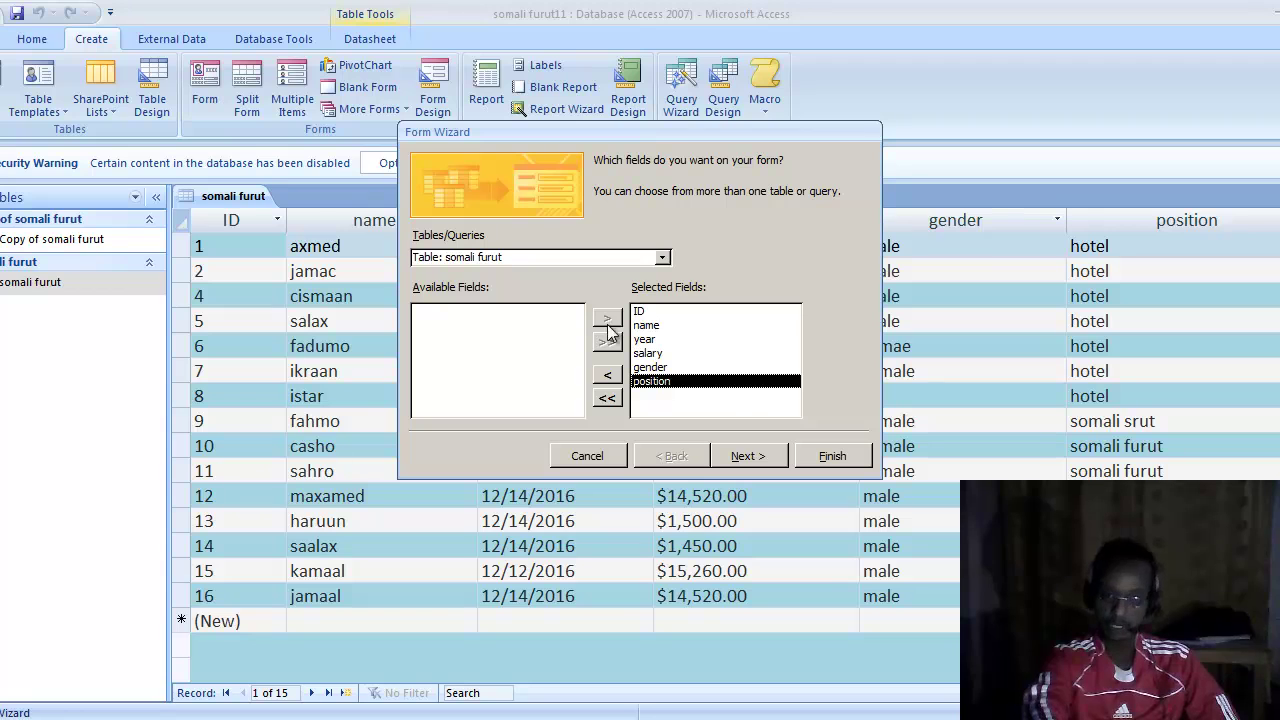
pyautogui.doubleClick(607, 374)
pyautogui.doubleClick(607, 374)
pyautogui.doubleClick(607, 374)
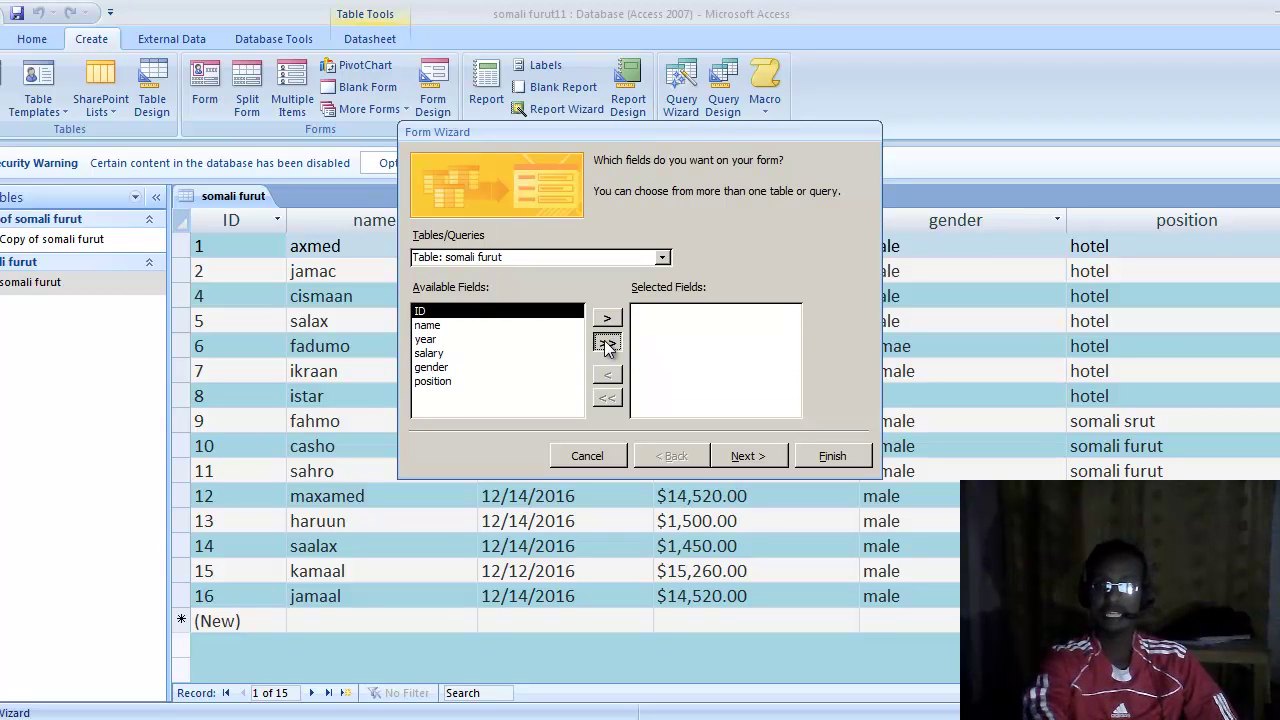
pyautogui.click(607, 344)
pyautogui.click(607, 398)
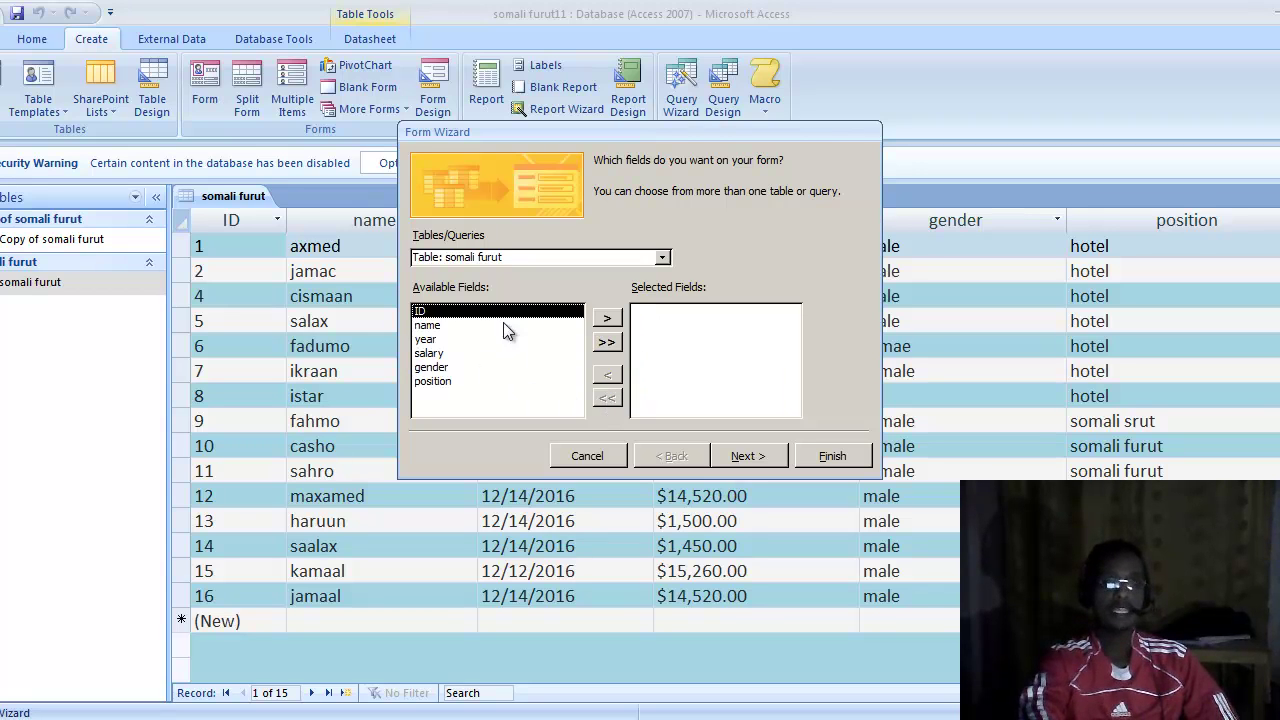
# Include every field of the somali furut table in the form and keep the Columnar layout
pyautogui.click(662, 258)
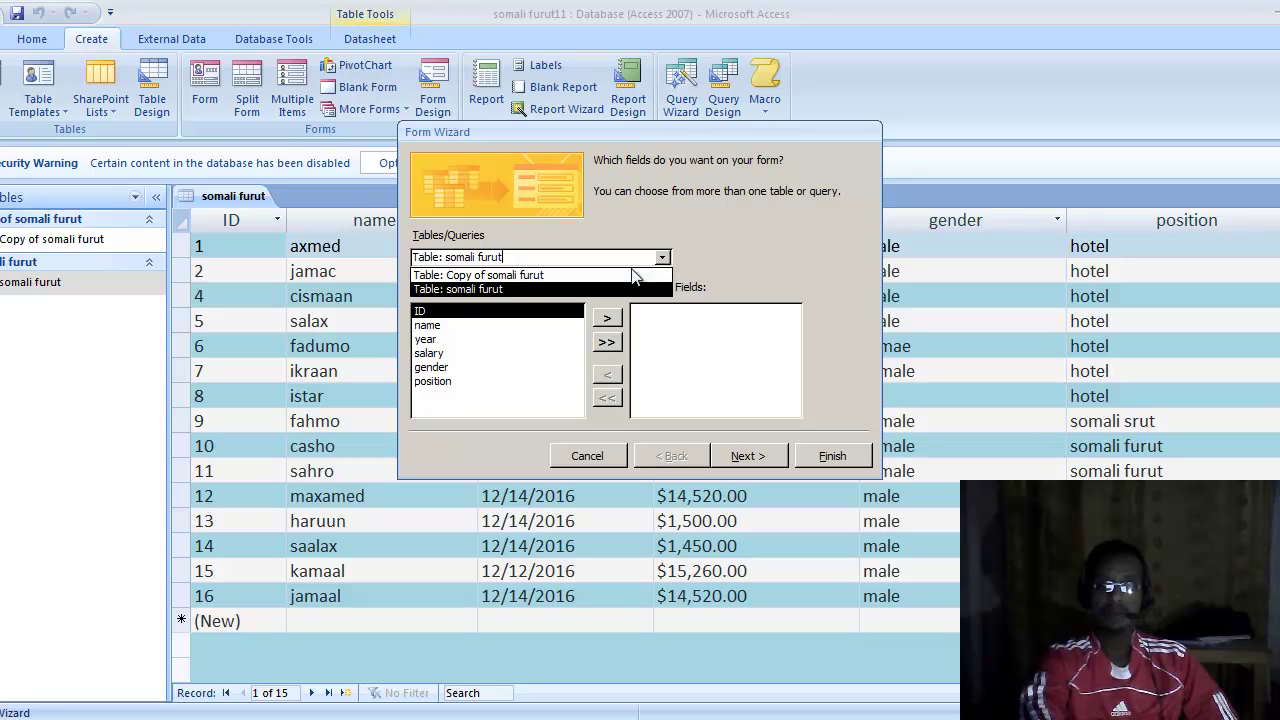
pyautogui.click(516, 288)
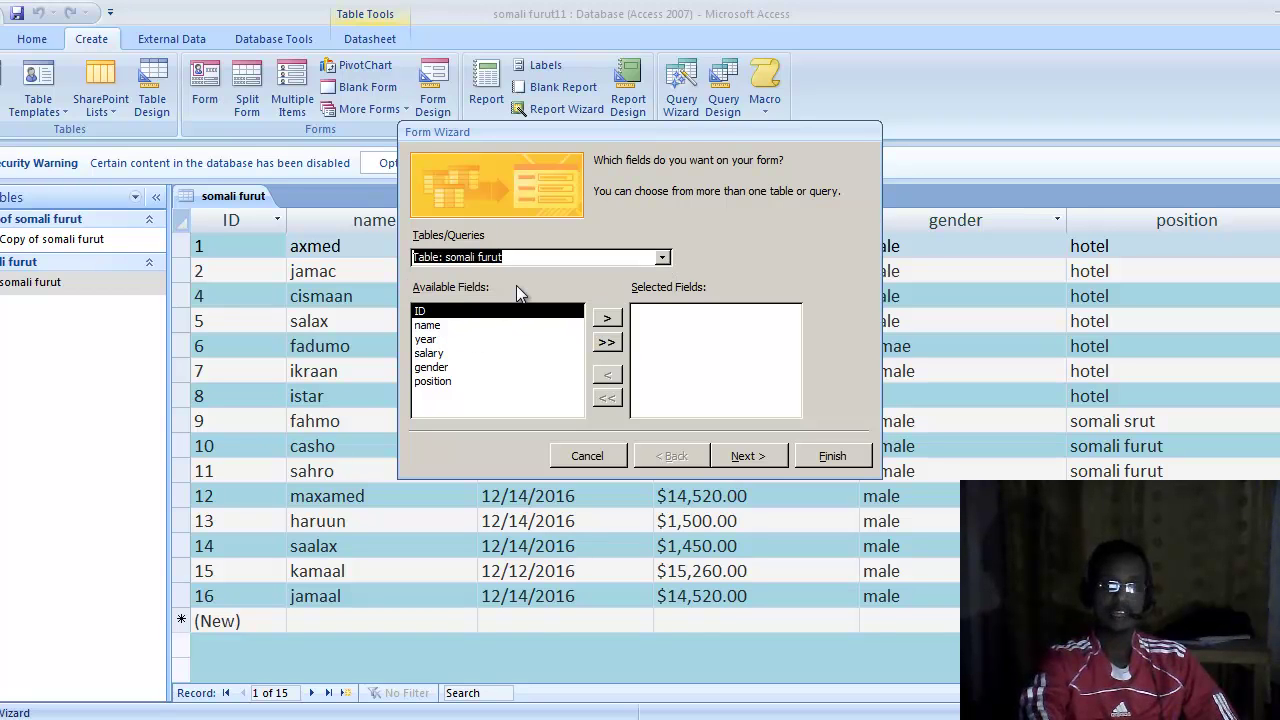
pyautogui.click(606, 342)
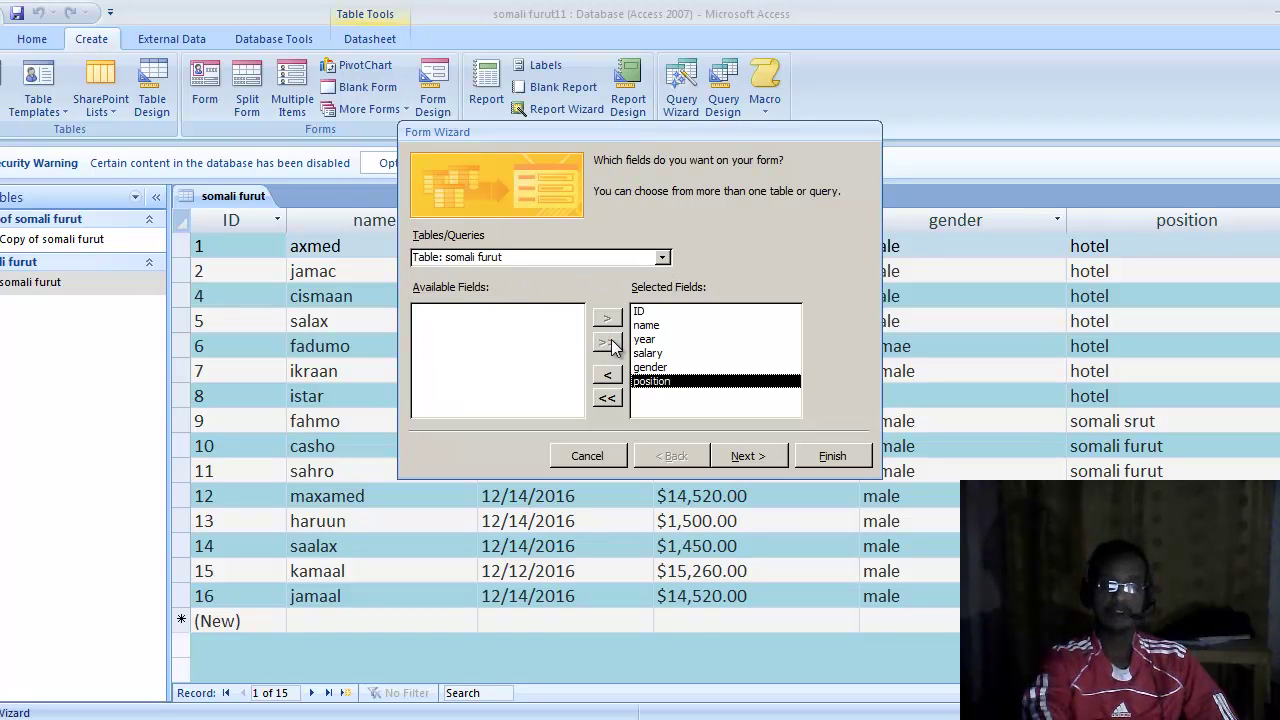
pyautogui.click(752, 456)
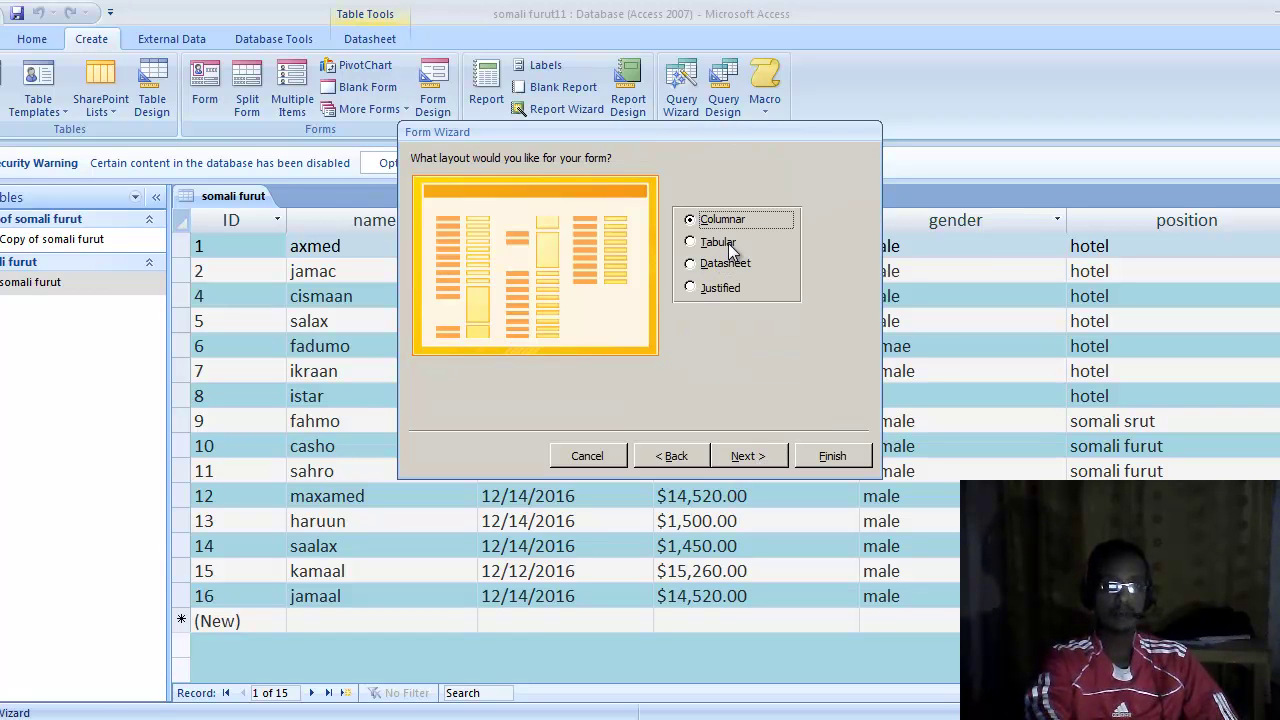
pyautogui.click(749, 456)
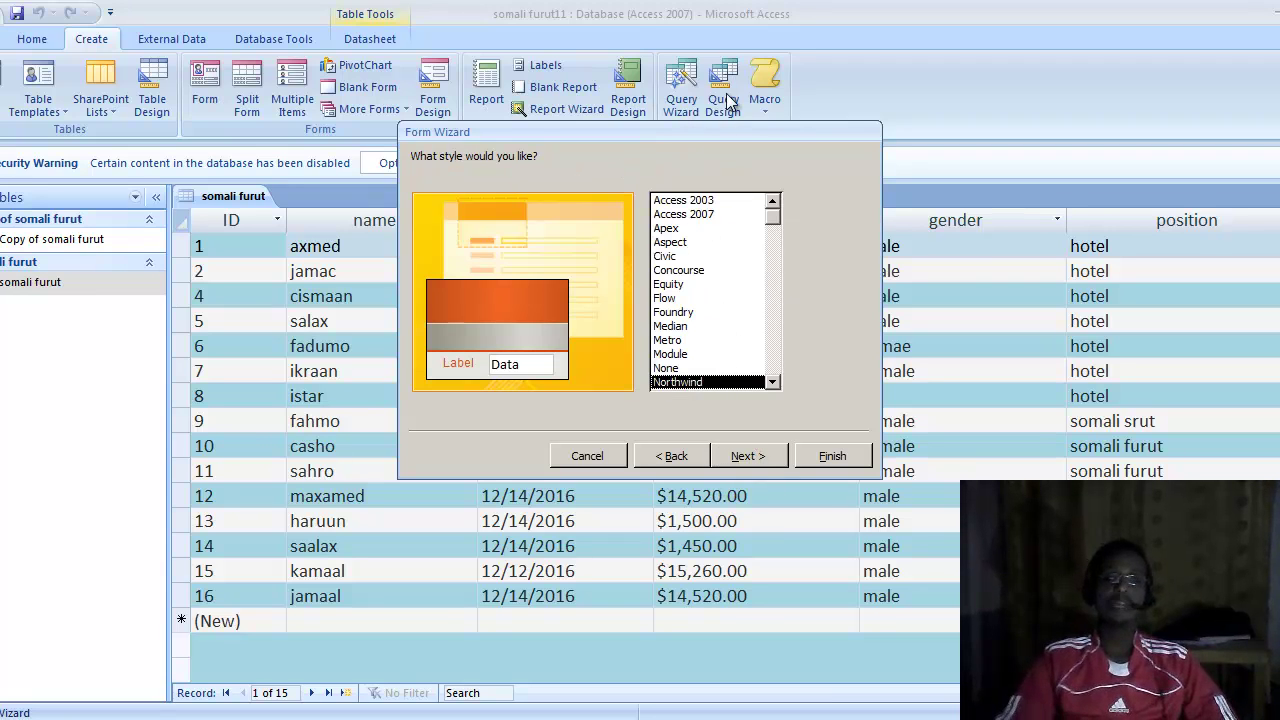
# Preview the form styles offered by the wizard, including Access 2003, Access 2007, Aspect, Flow, Foundry, Module and None
pyautogui.click(674, 203)
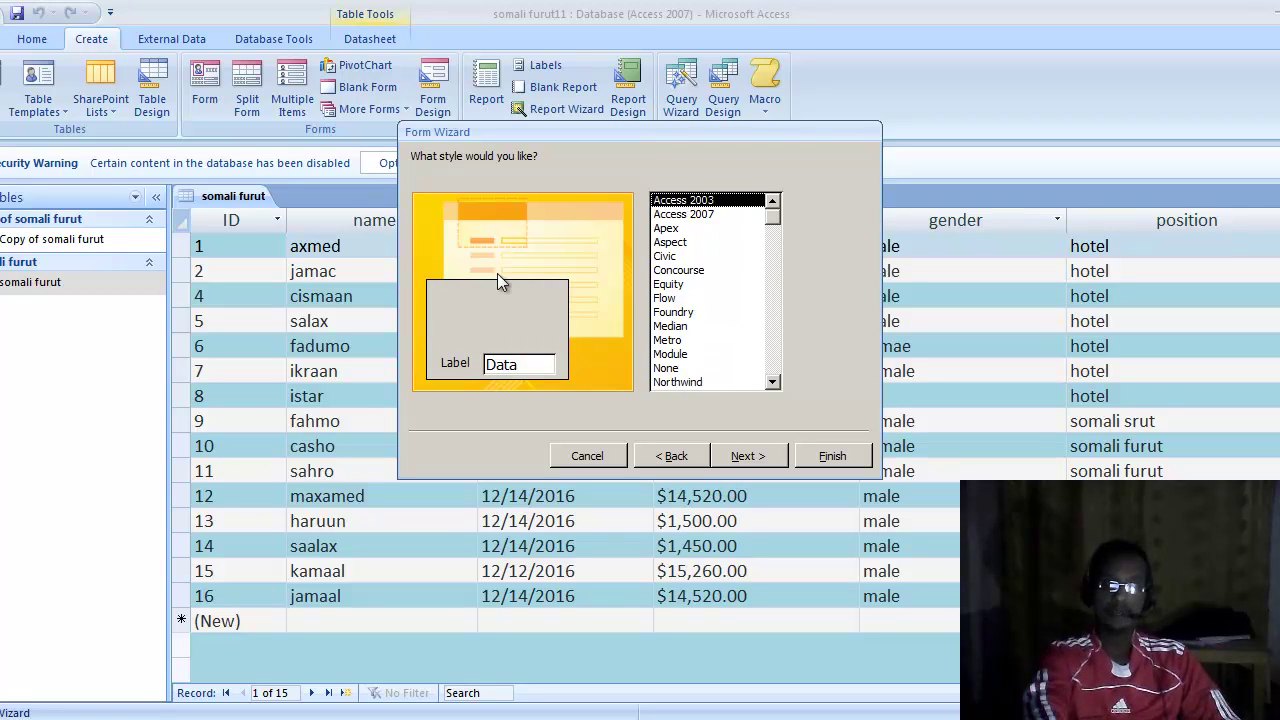
pyautogui.click(686, 215)
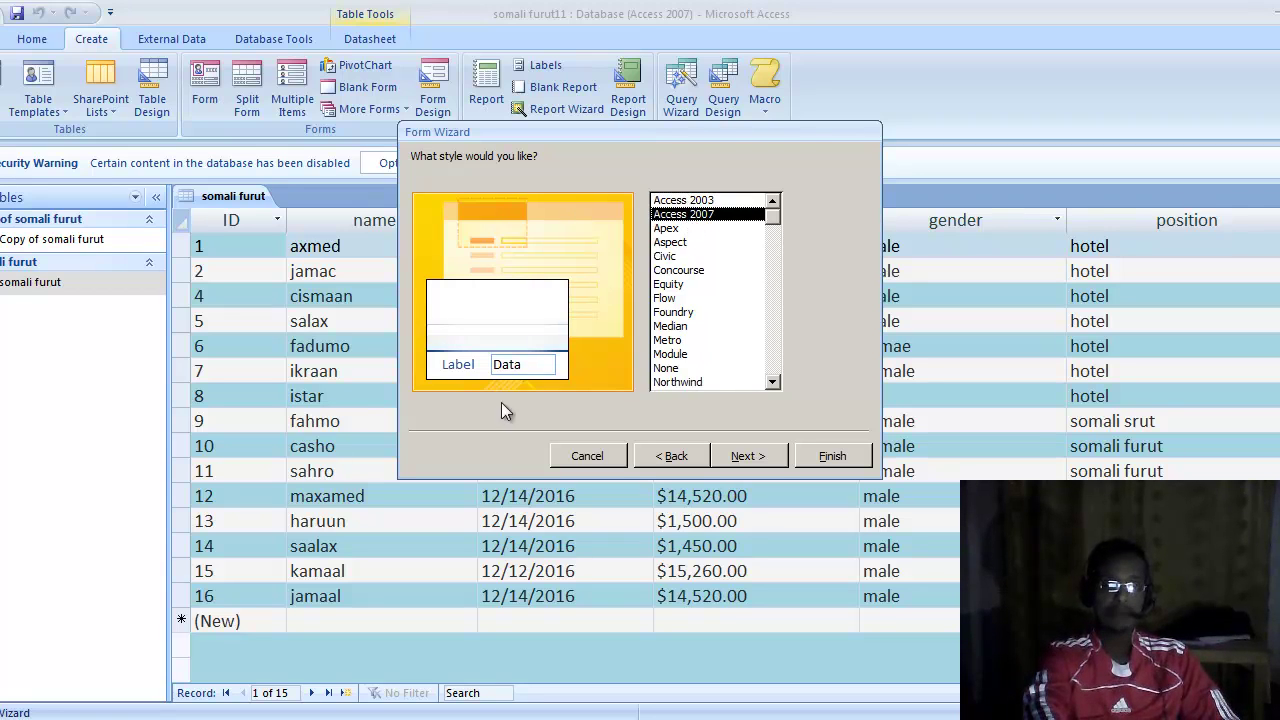
pyautogui.click(678, 229)
pyautogui.click(682, 242)
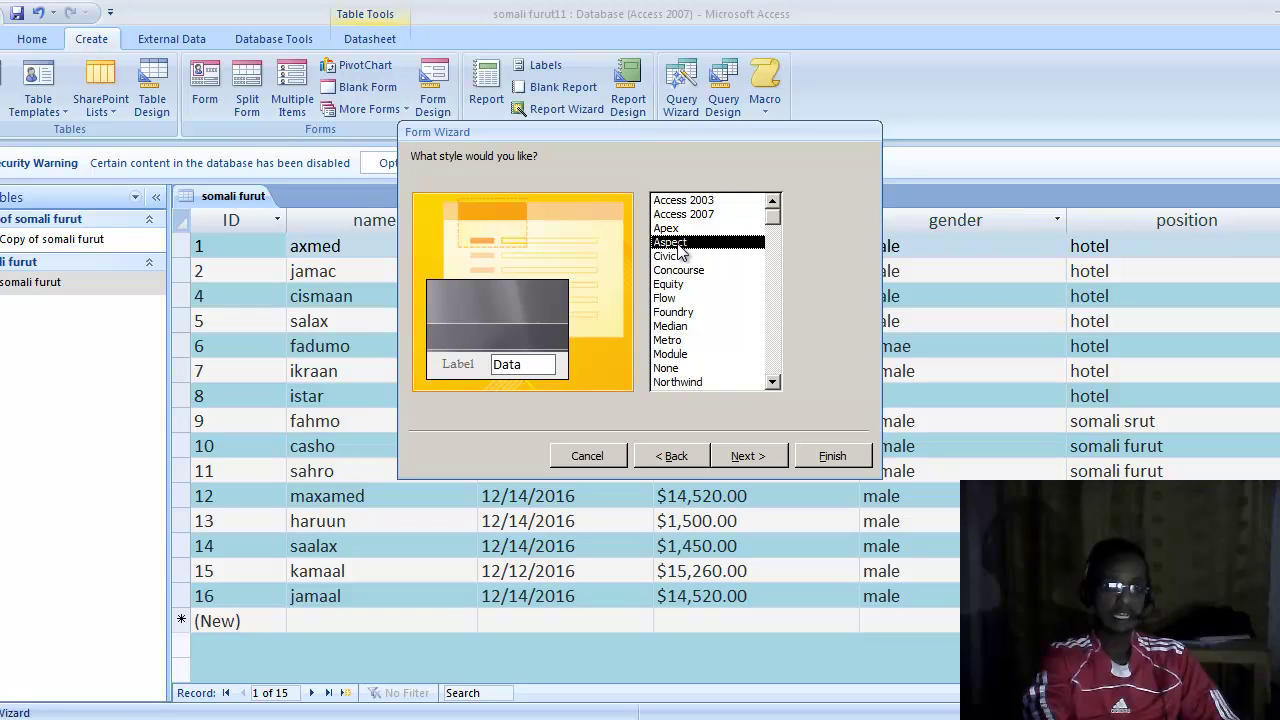
pyautogui.click(684, 256)
pyautogui.click(688, 270)
pyautogui.click(692, 298)
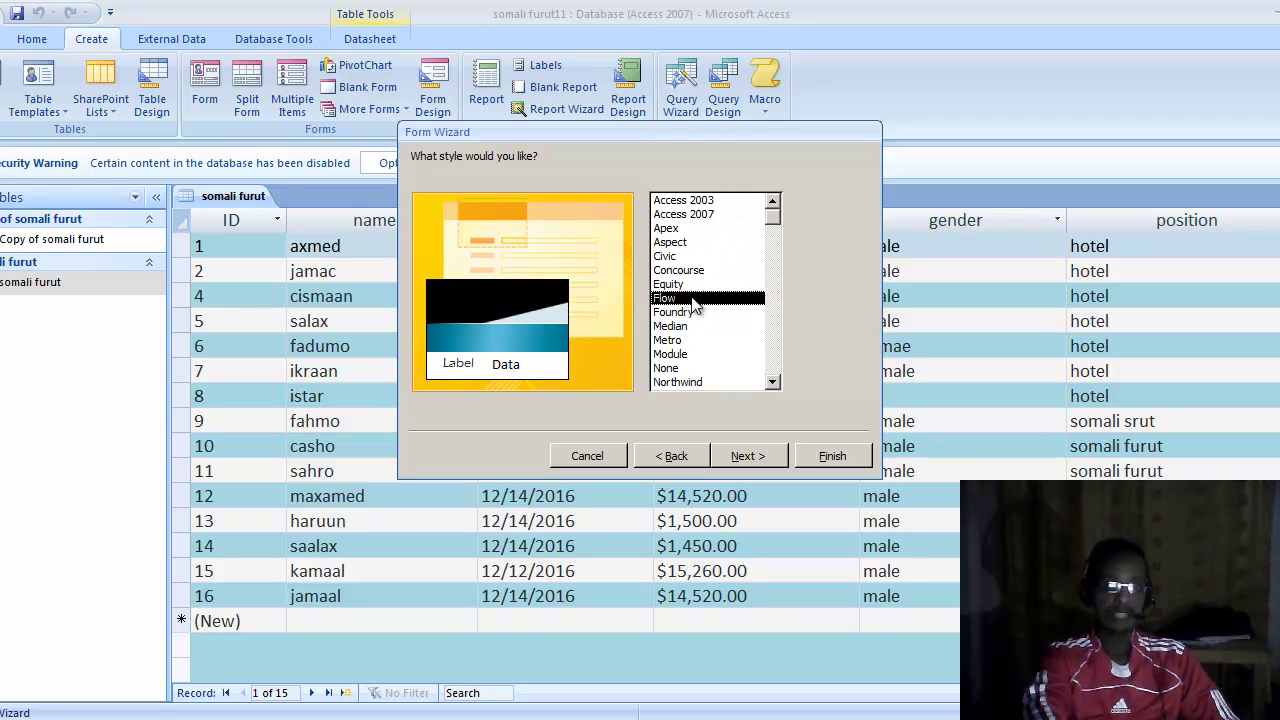
pyautogui.click(692, 312)
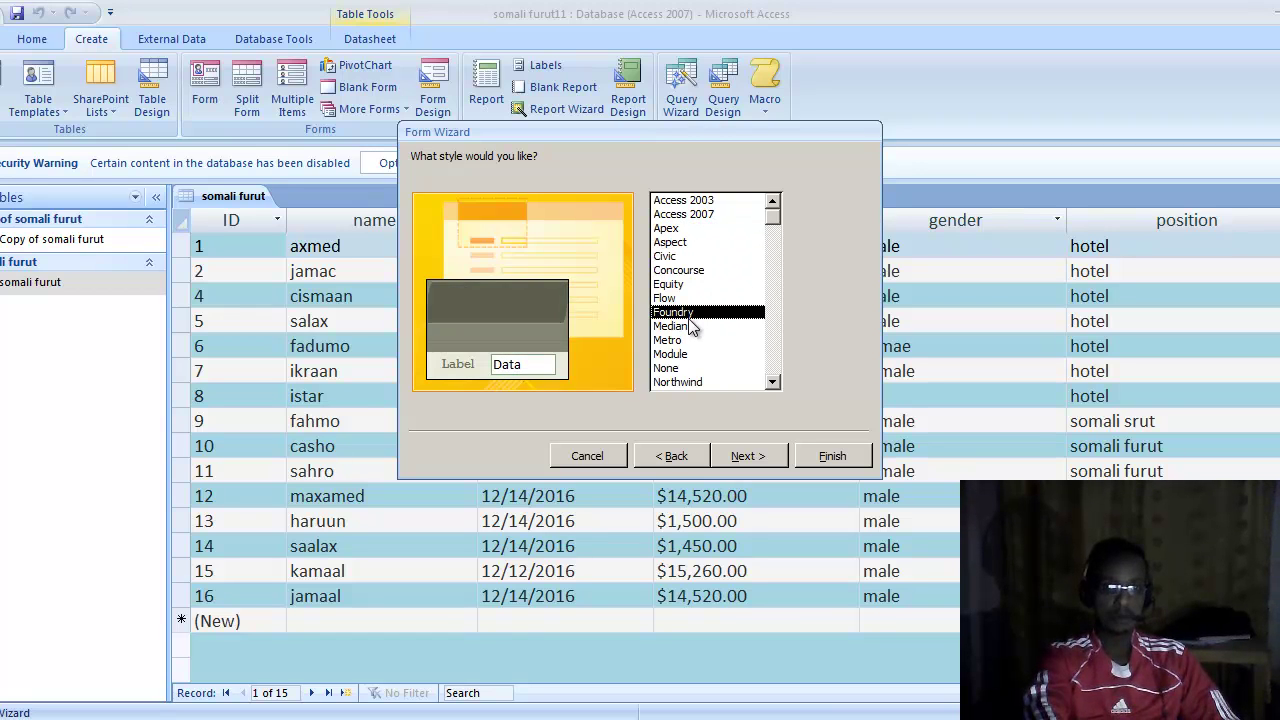
pyautogui.click(690, 326)
pyautogui.click(689, 355)
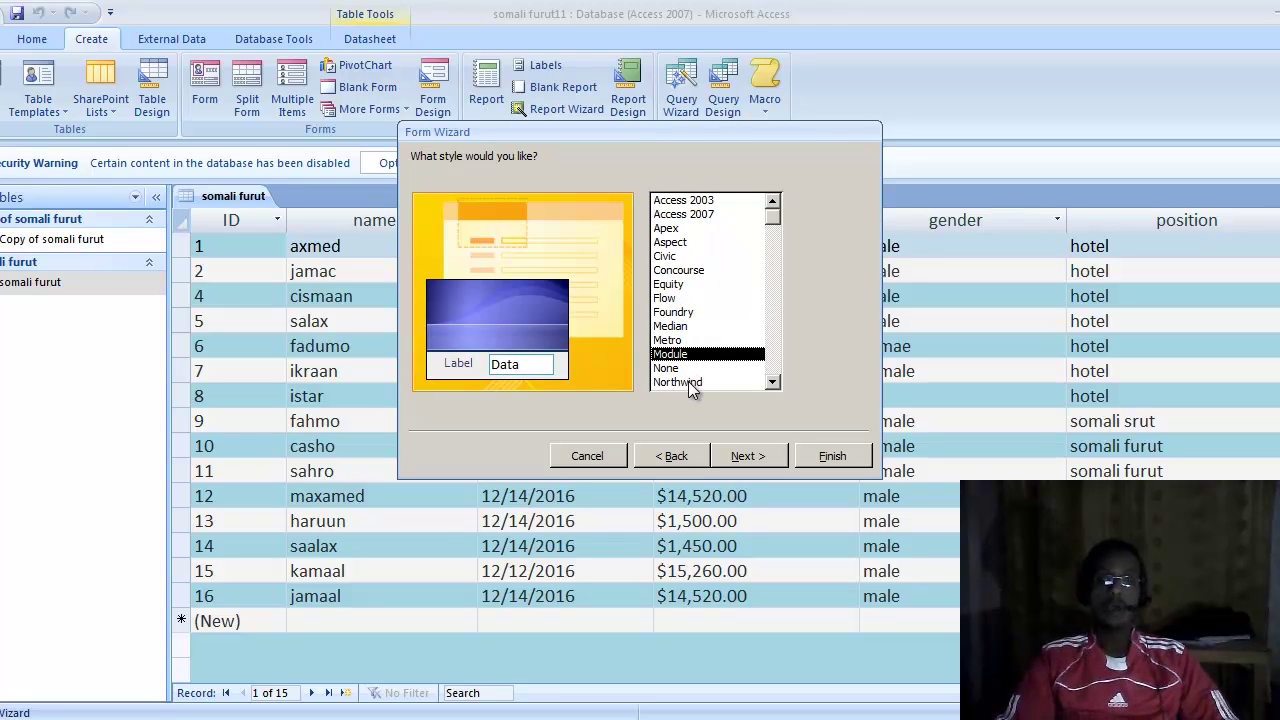
pyautogui.click(688, 381)
pyautogui.click(677, 369)
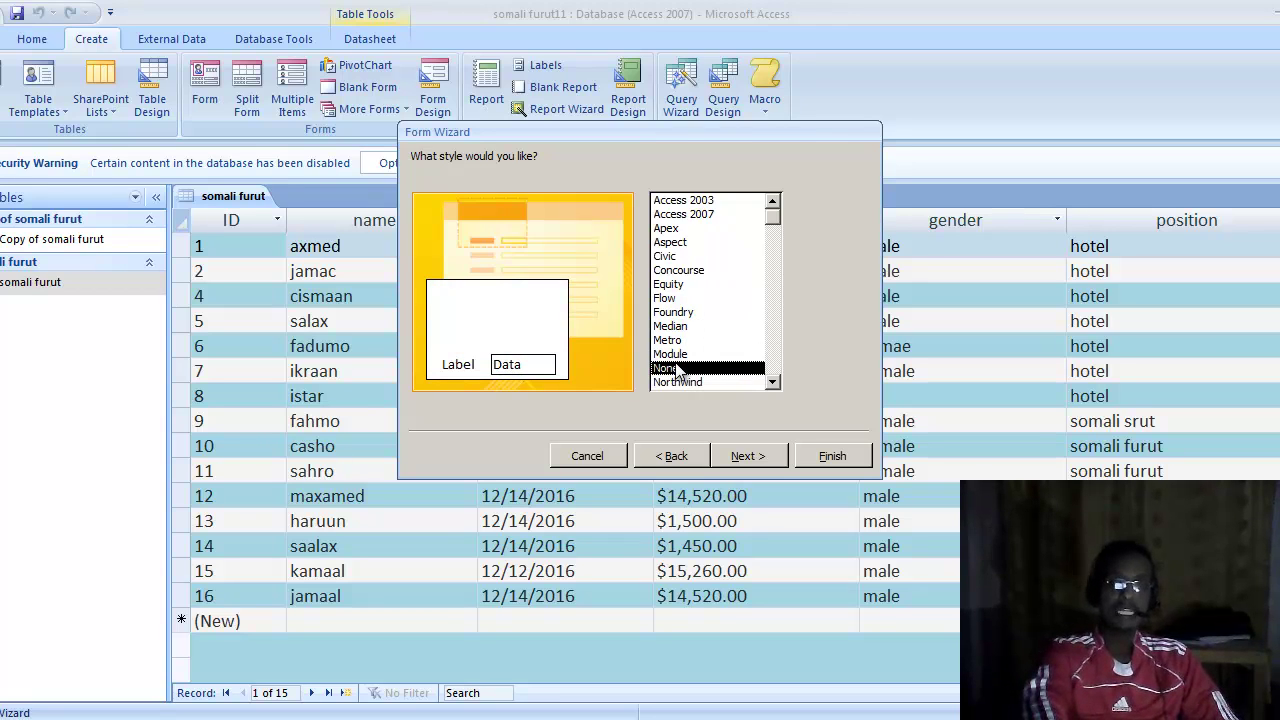
# Choose the Module style and finish the form titled somali furut, opening it to view or enter information
pyautogui.click(681, 354)
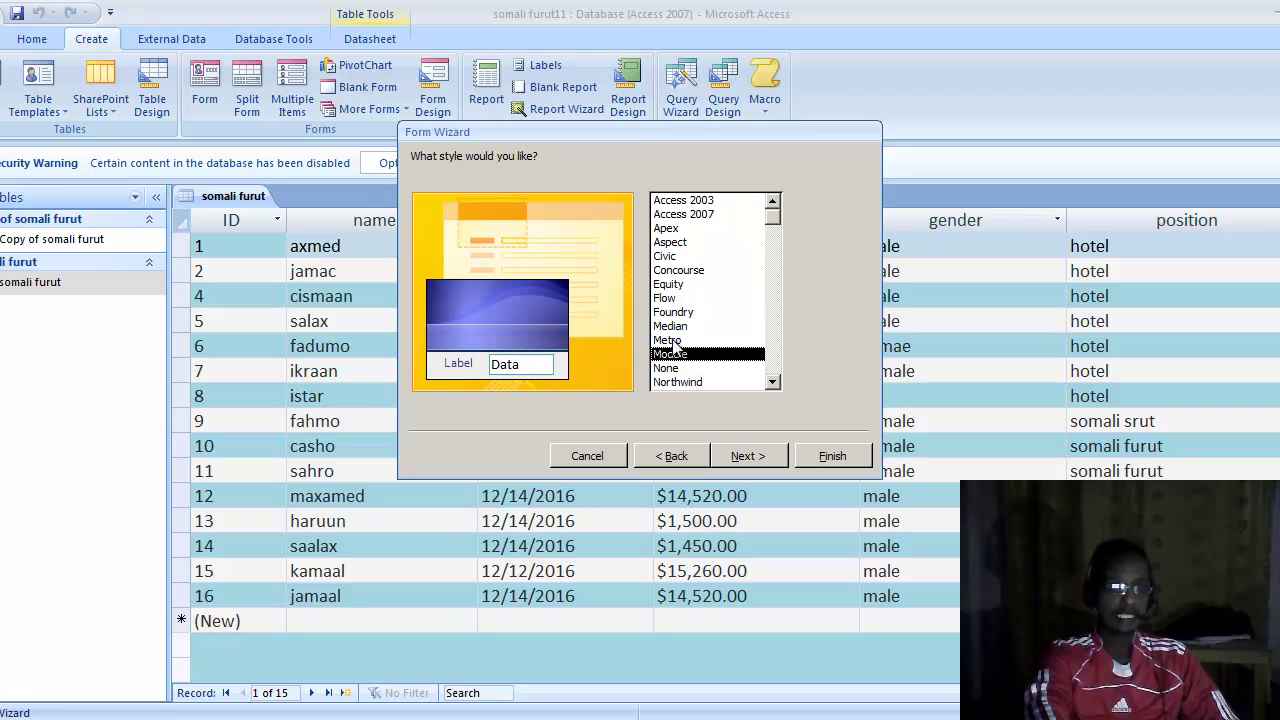
pyautogui.click(755, 462)
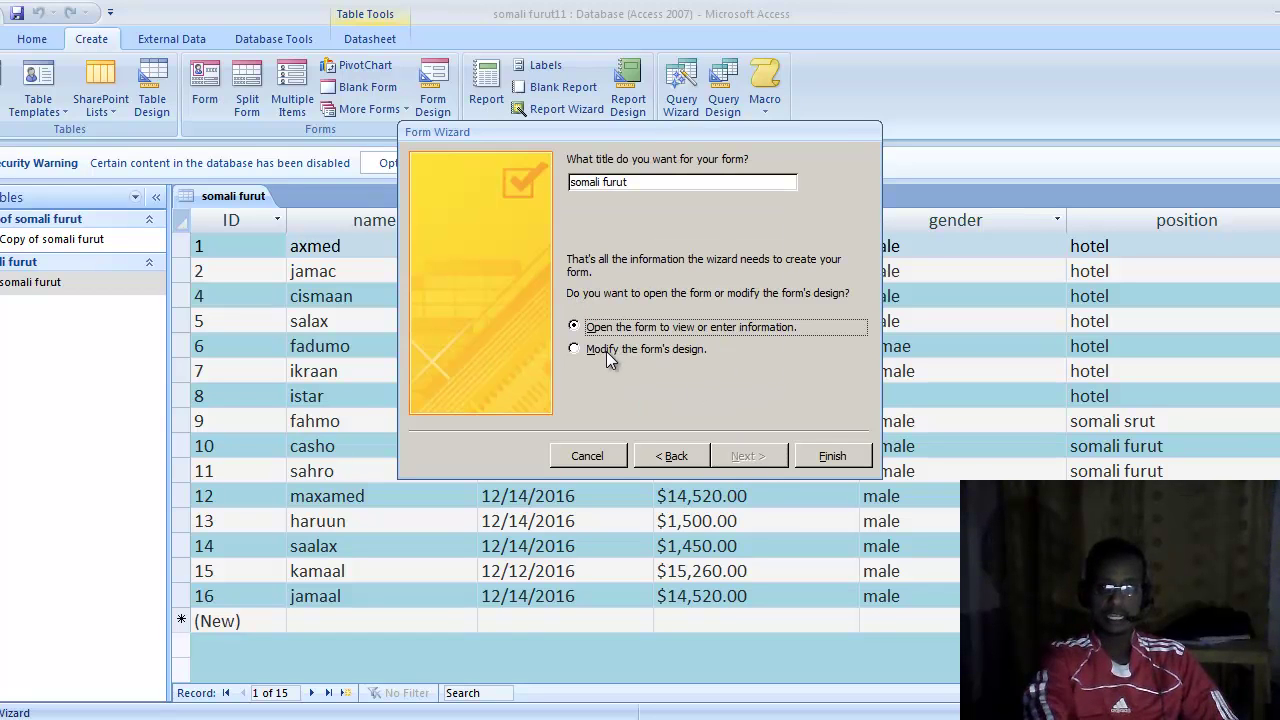
pyautogui.click(577, 350)
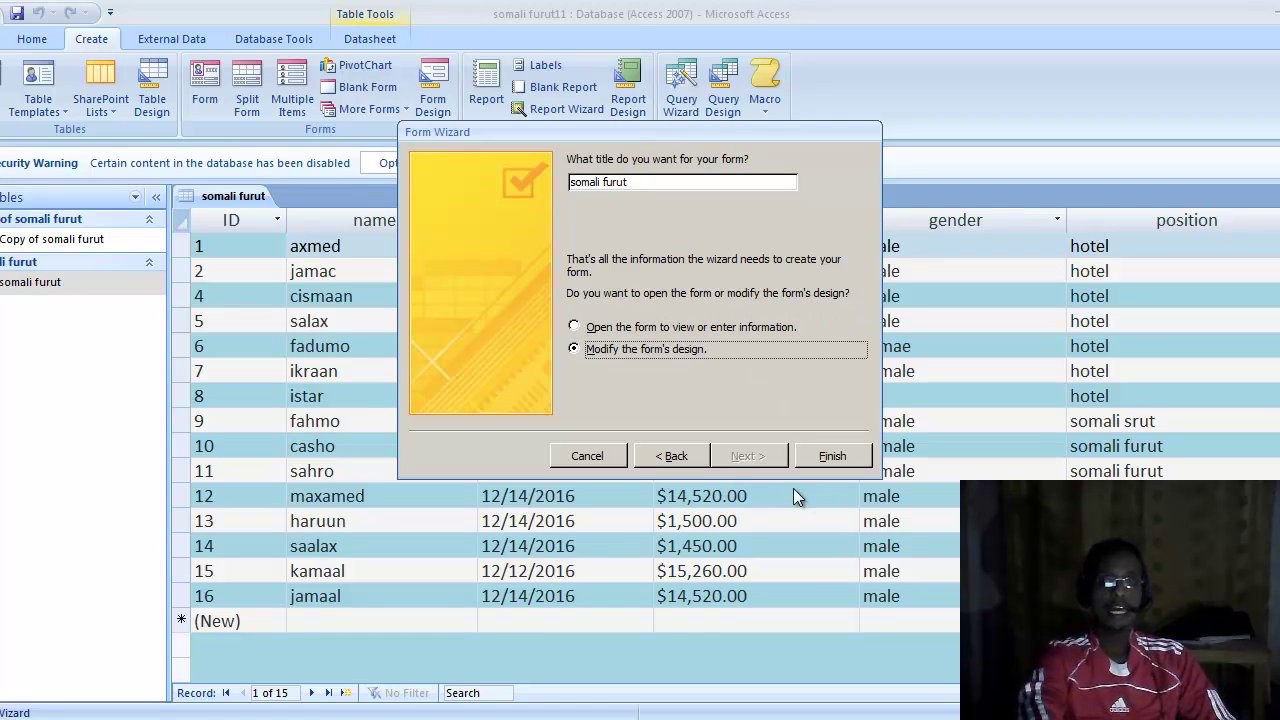
pyautogui.click(578, 326)
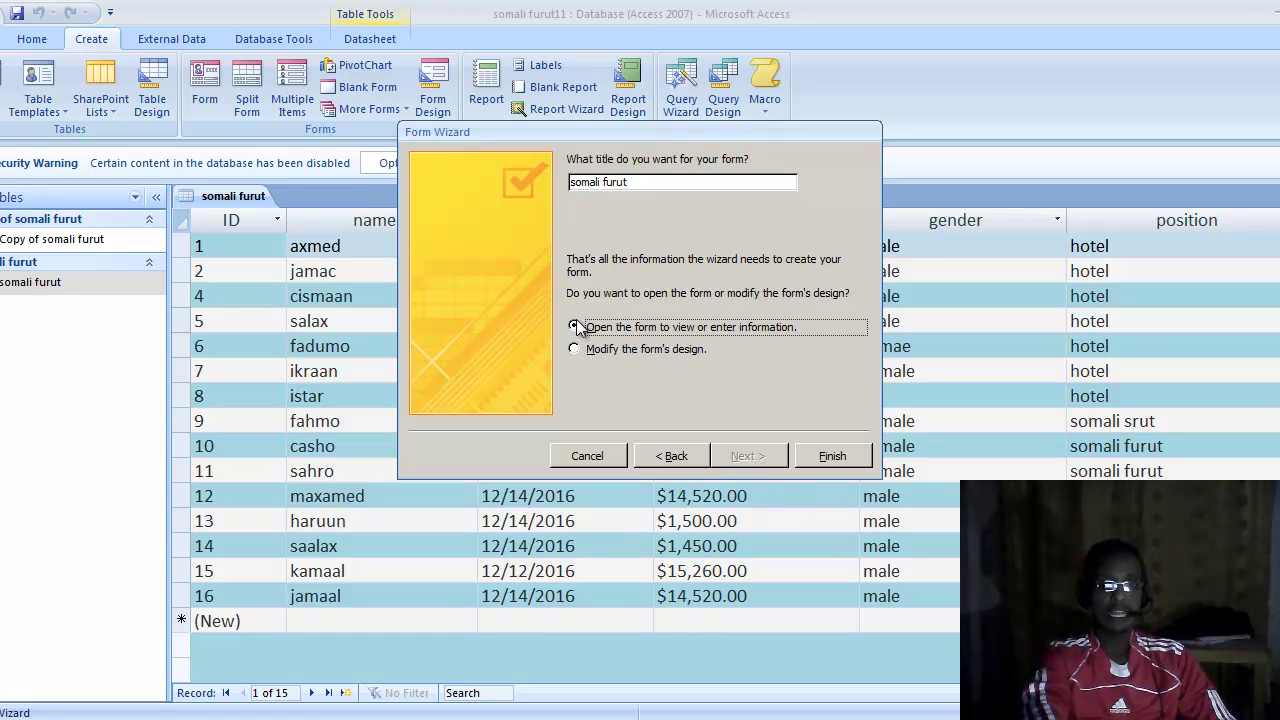
pyautogui.click(836, 455)
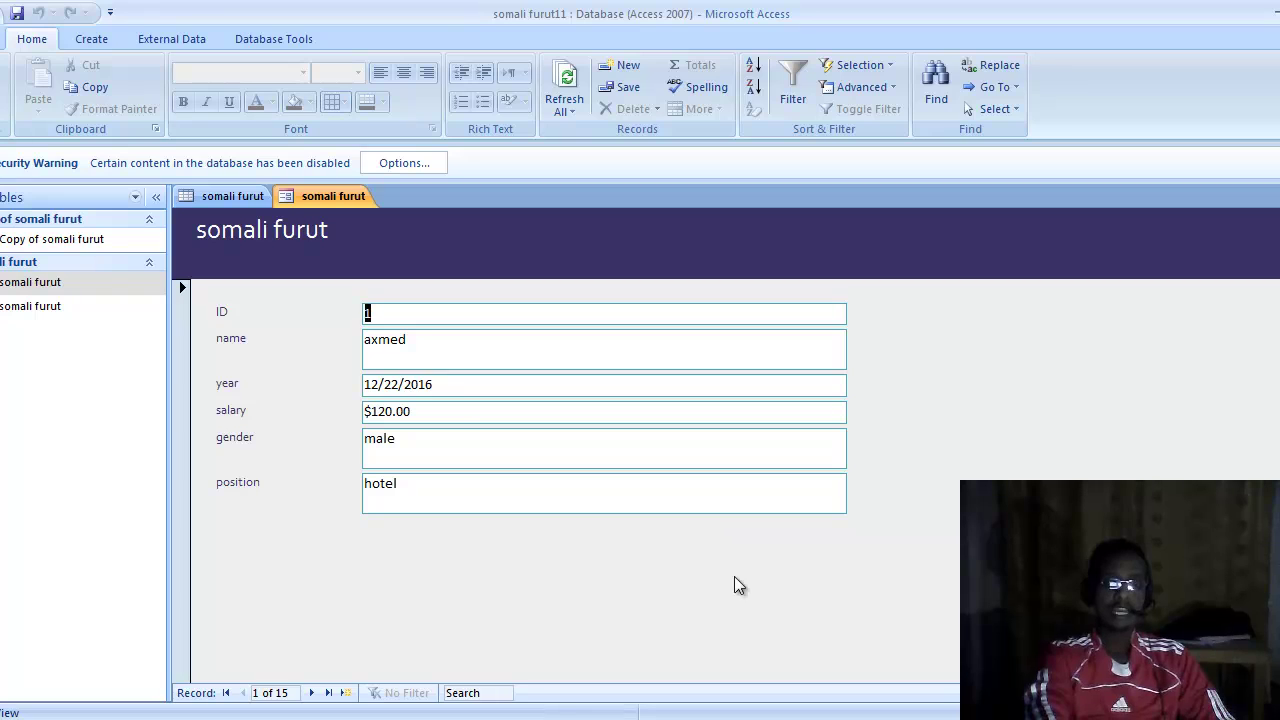
# Browse the form's records by going to the last record and on to a blank new record
pyautogui.click(329, 692)
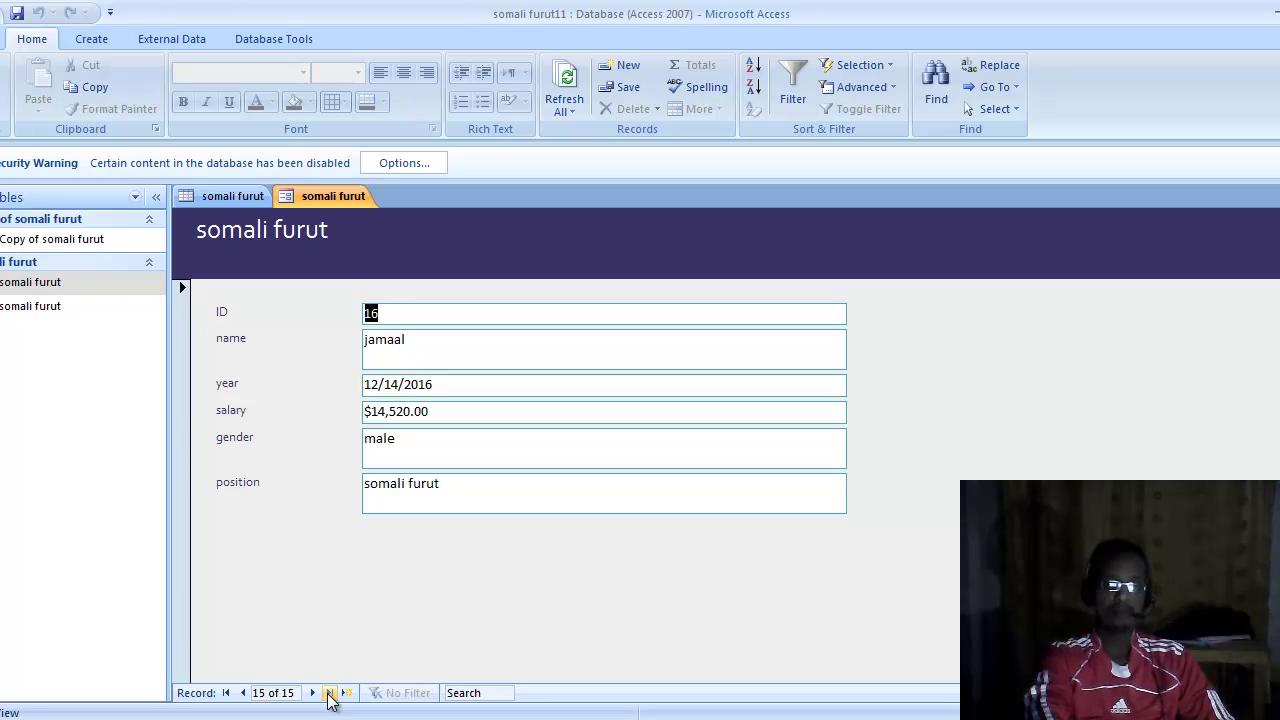
pyautogui.click(314, 693)
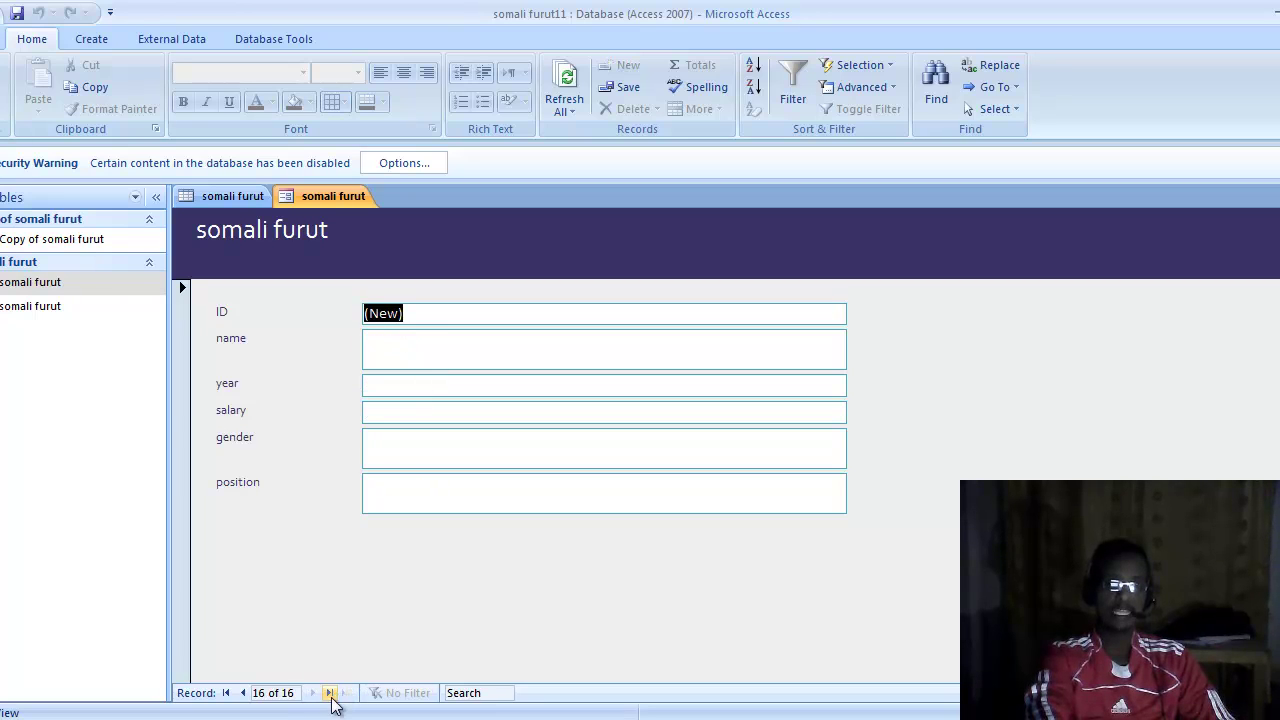
pyautogui.click(329, 692)
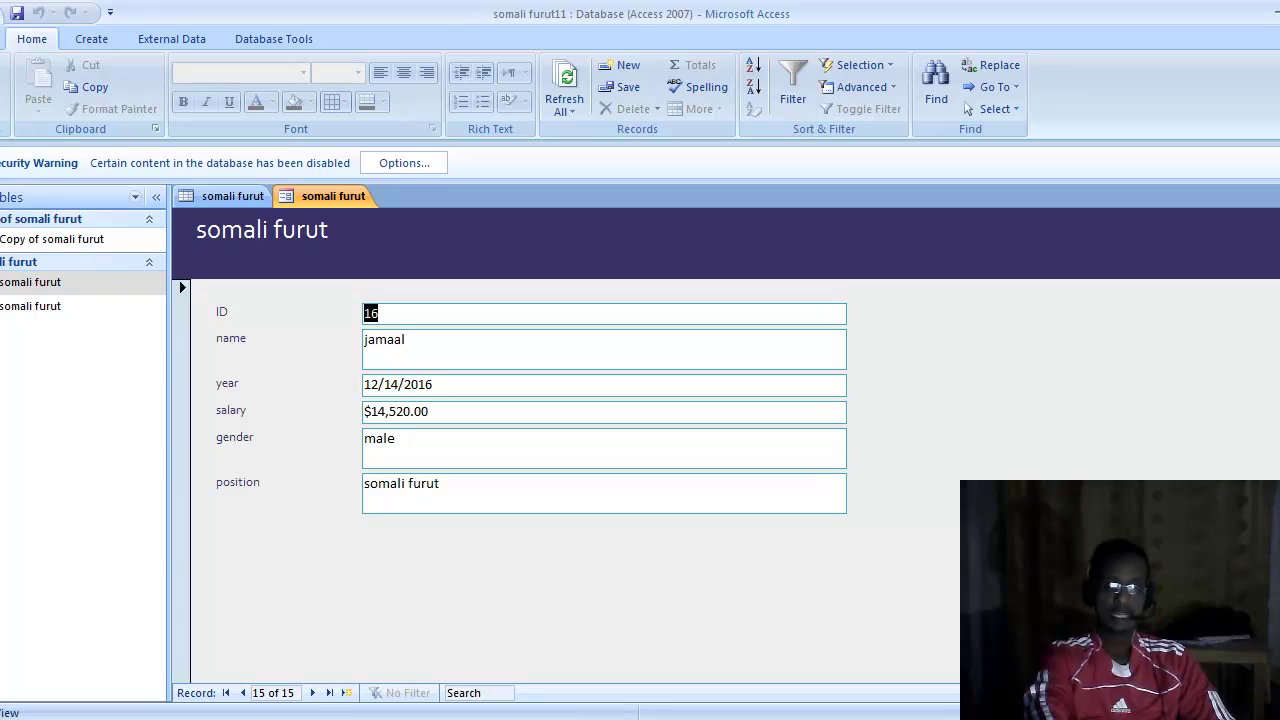
pyautogui.click(313, 693)
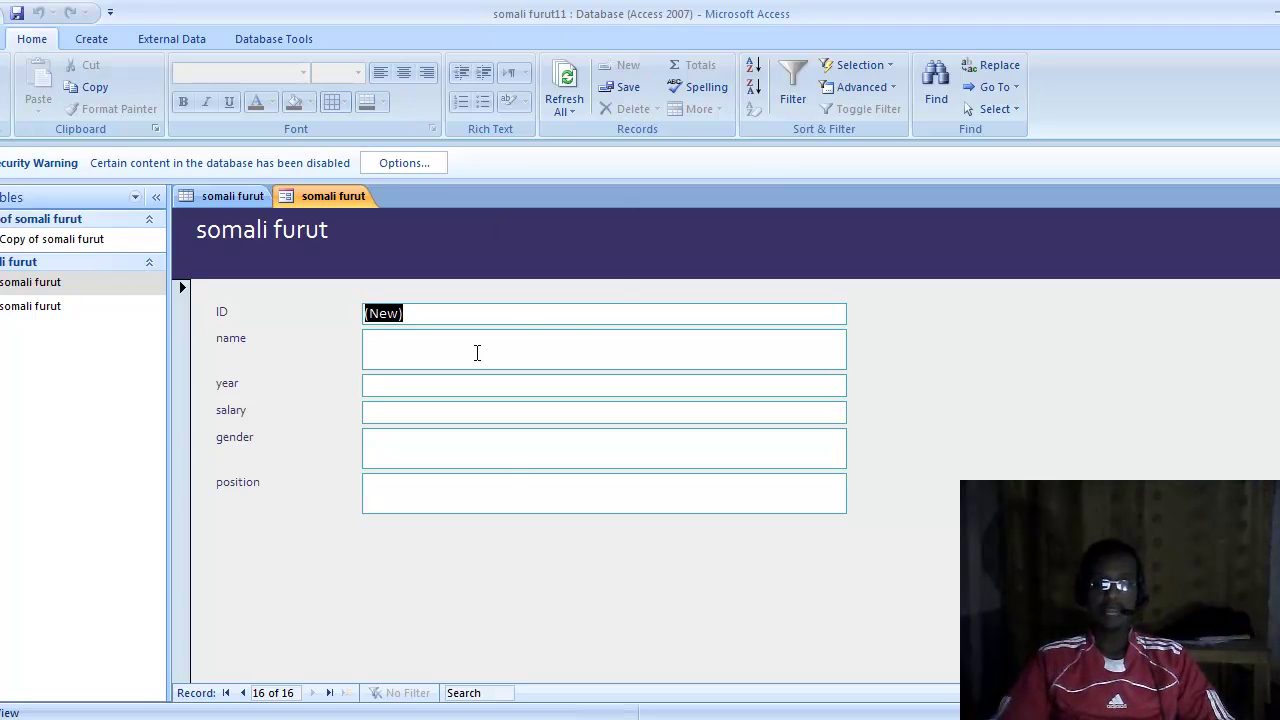
pyautogui.click(20, 306)
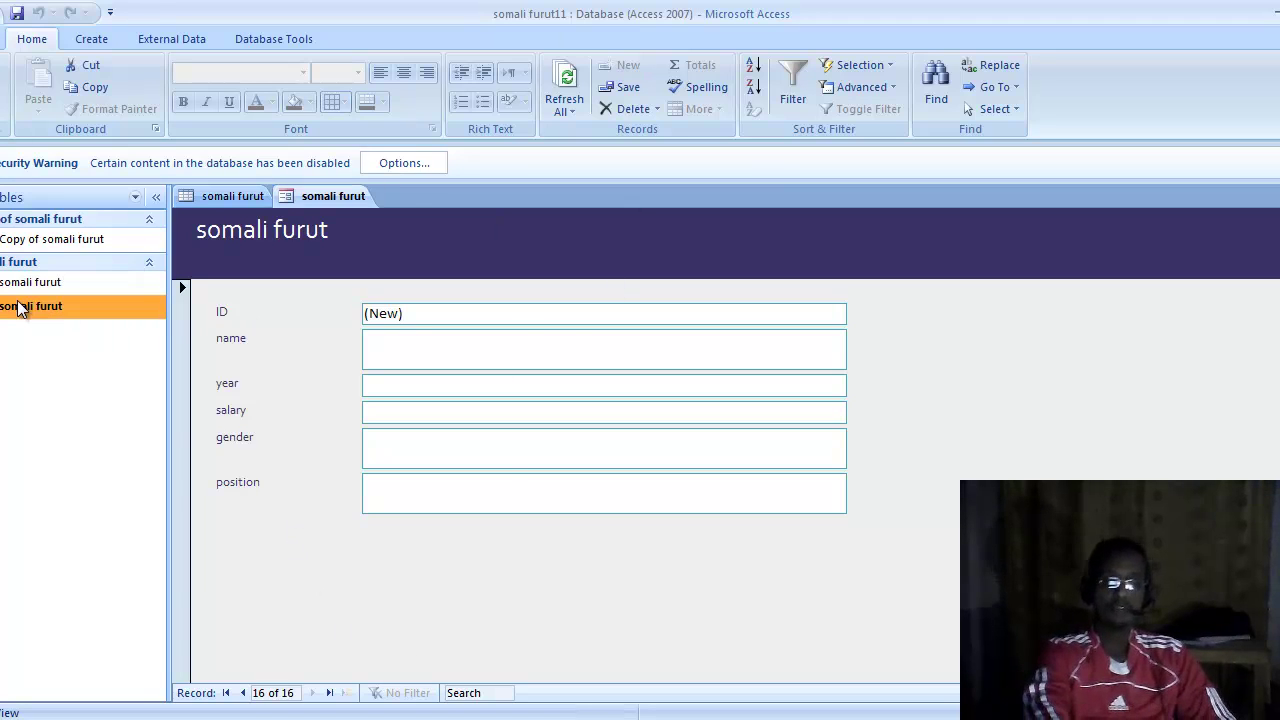
pyautogui.click(20, 286)
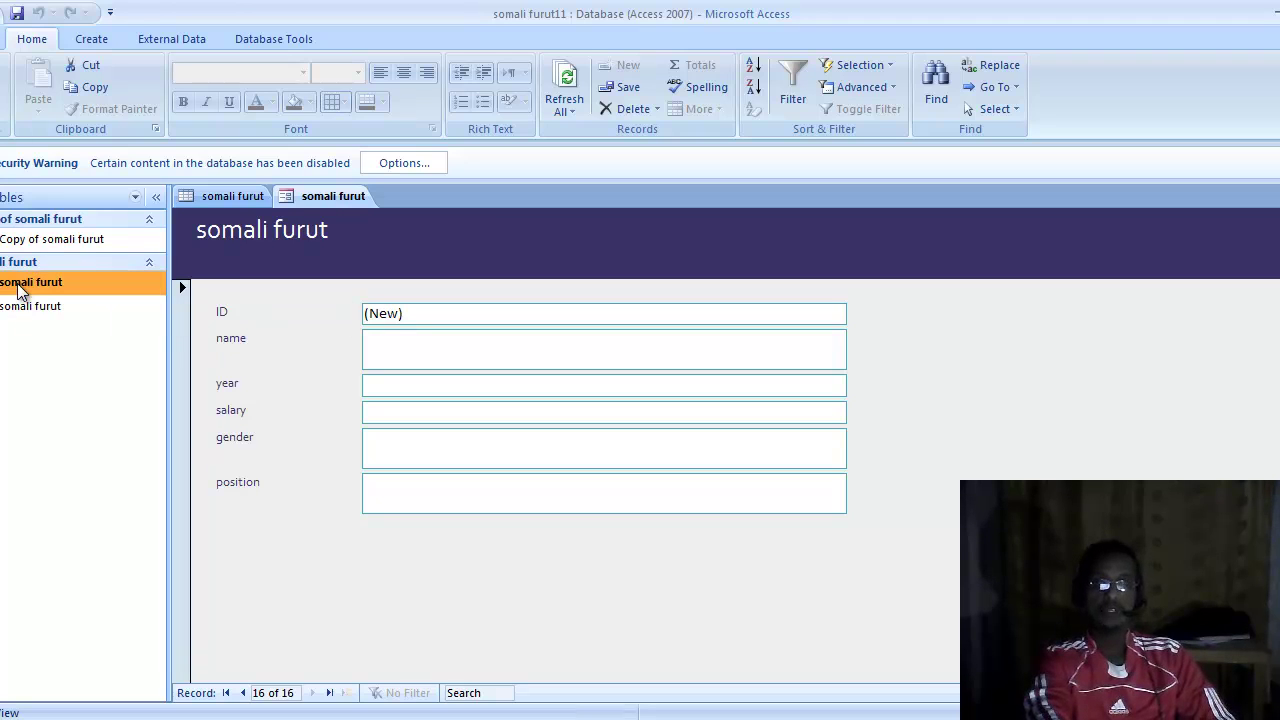
pyautogui.click(25, 306)
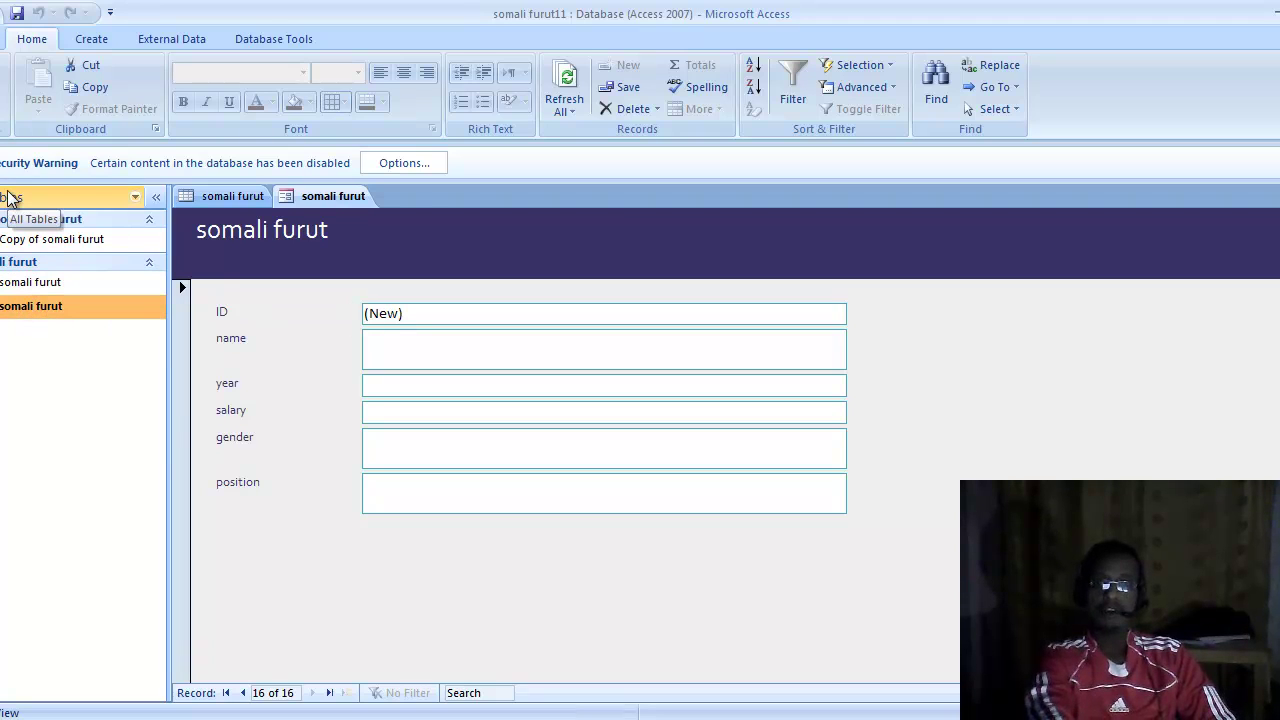
# Switch the somali furut form from Form View to Layout View
pyautogui.click(4, 110)
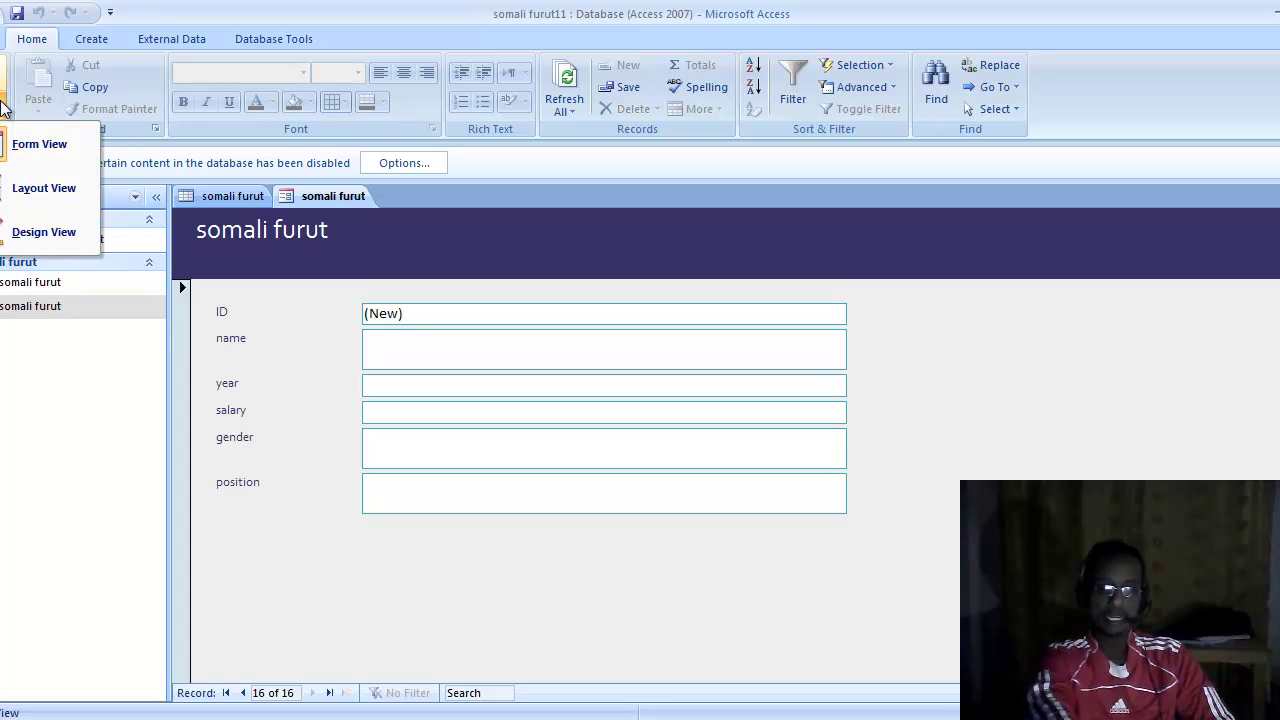
pyautogui.click(22, 150)
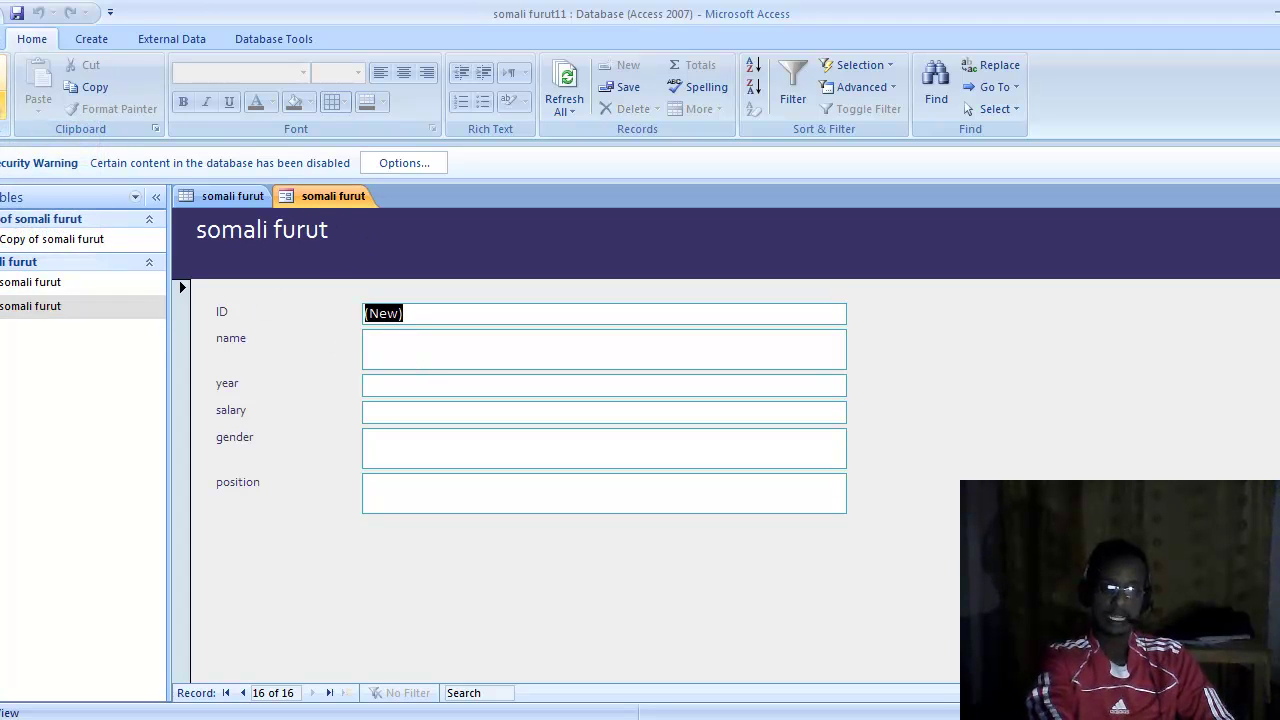
pyautogui.click(4, 108)
pyautogui.click(43, 199)
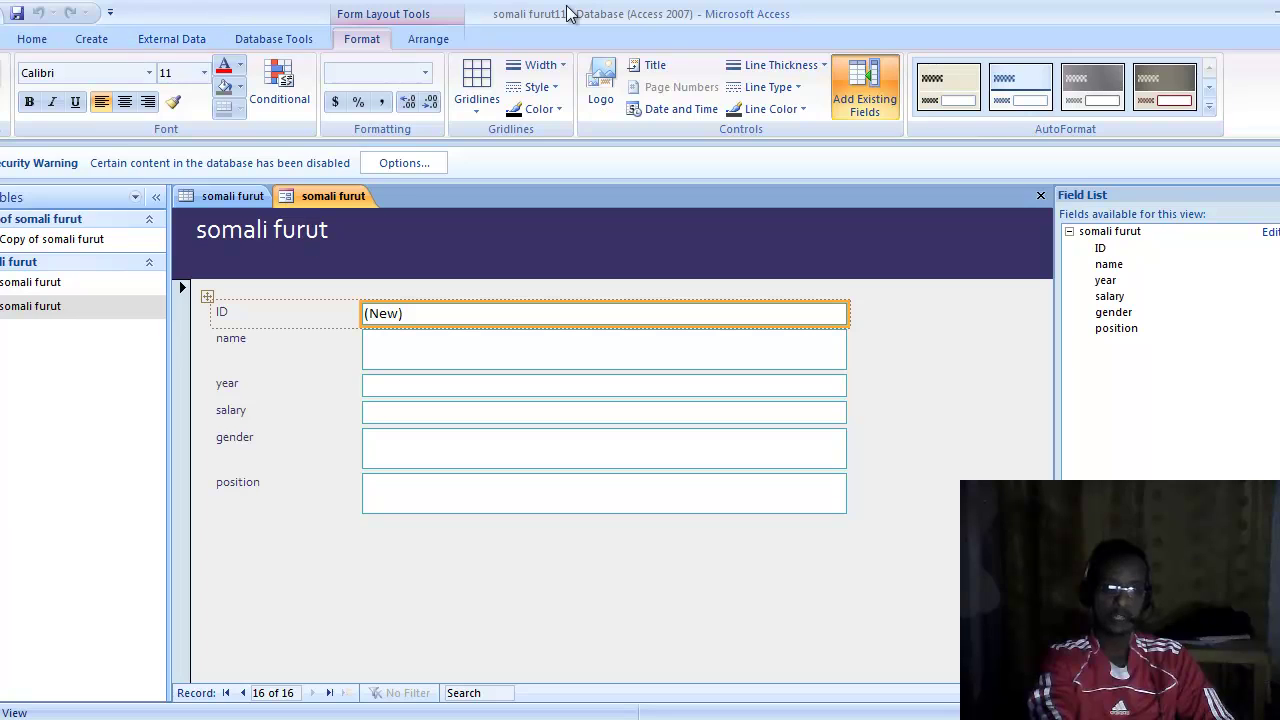
# Insert images.png from the Sample Pictures folder as the form's logo and move it to the middle of the header
pyautogui.click(600, 90)
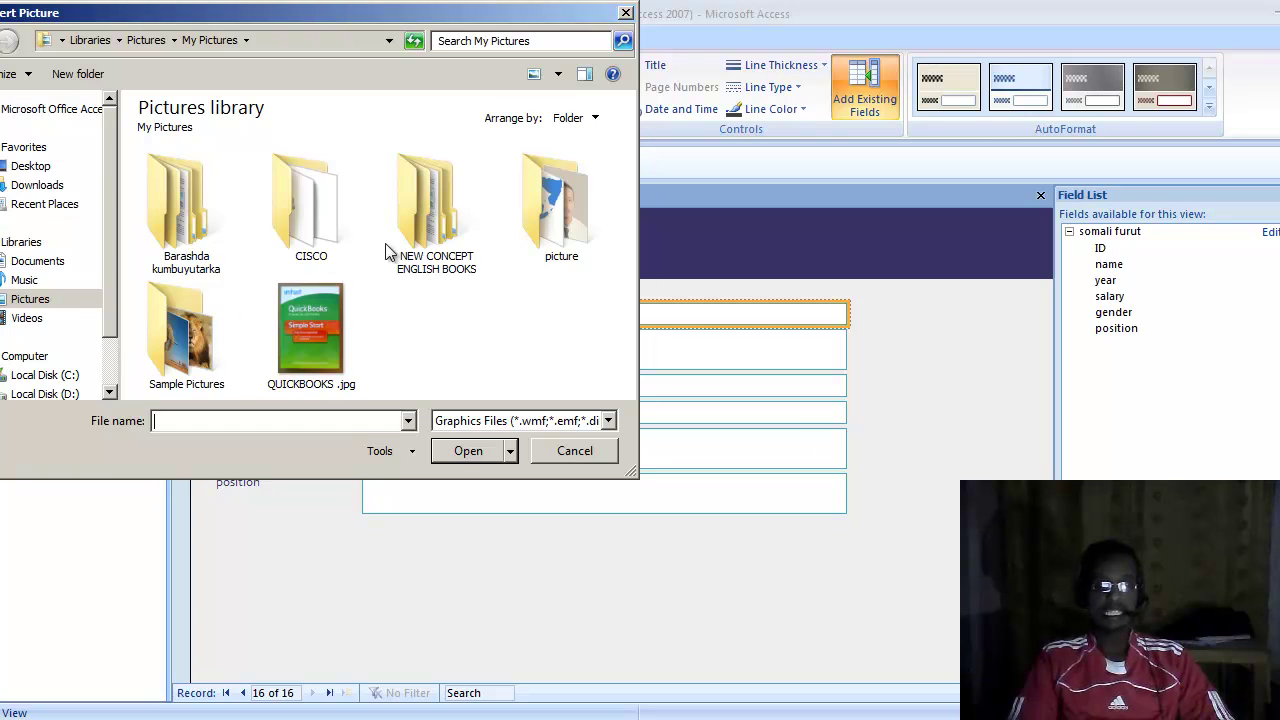
pyautogui.doubleClick(188, 330)
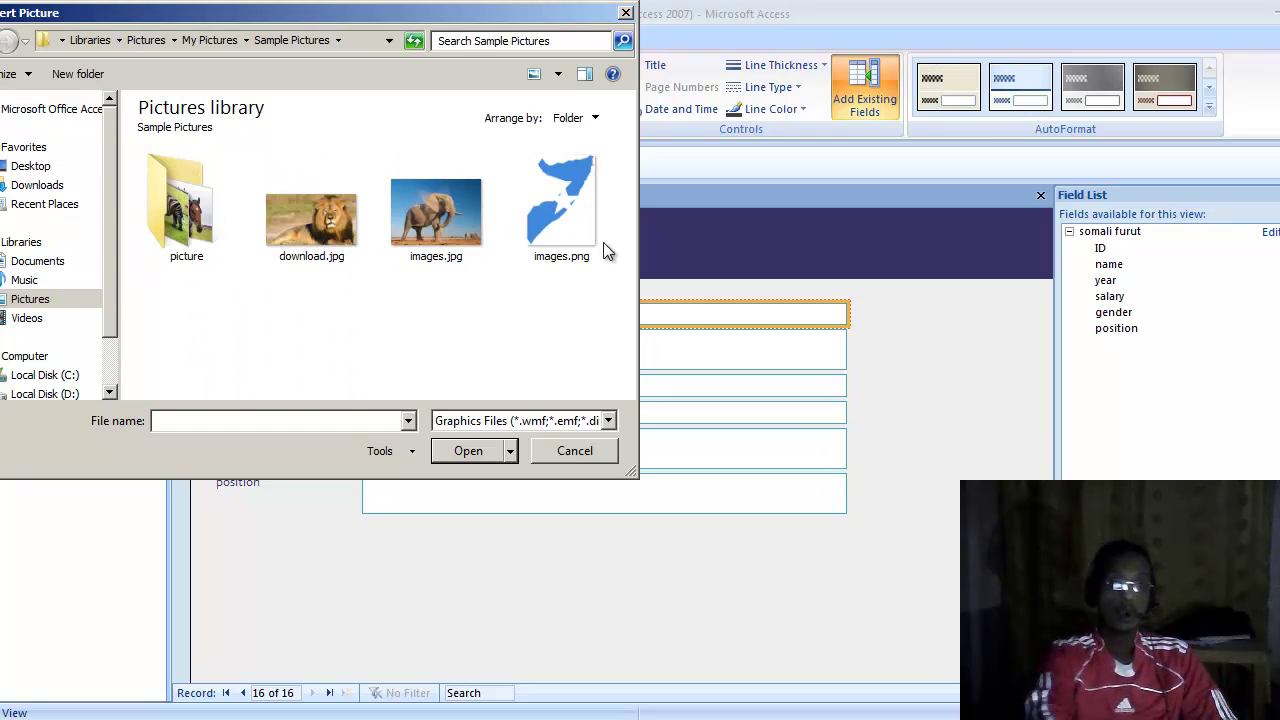
pyautogui.doubleClick(557, 201)
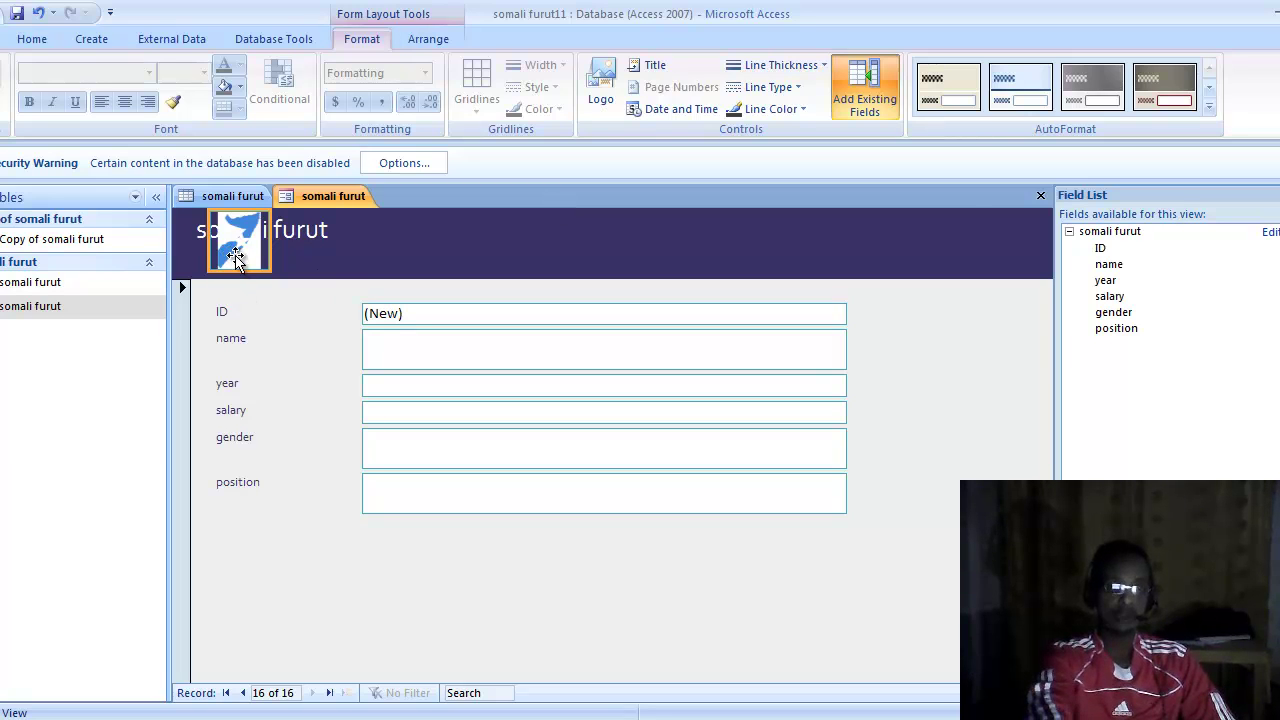
pyautogui.moveTo(235, 264); pyautogui.dragTo(594, 268)
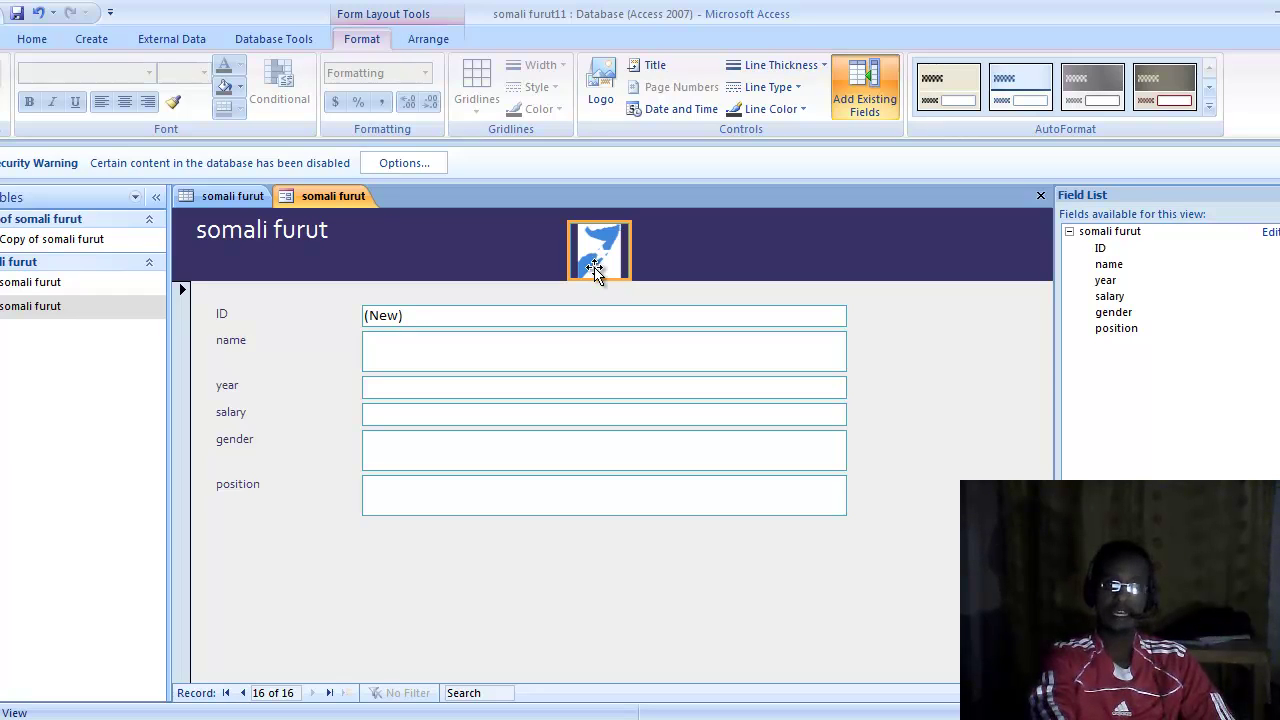
# Set the logo's background fill to a custom grey with RGB 132, 132, 132
pyautogui.click(239, 89)
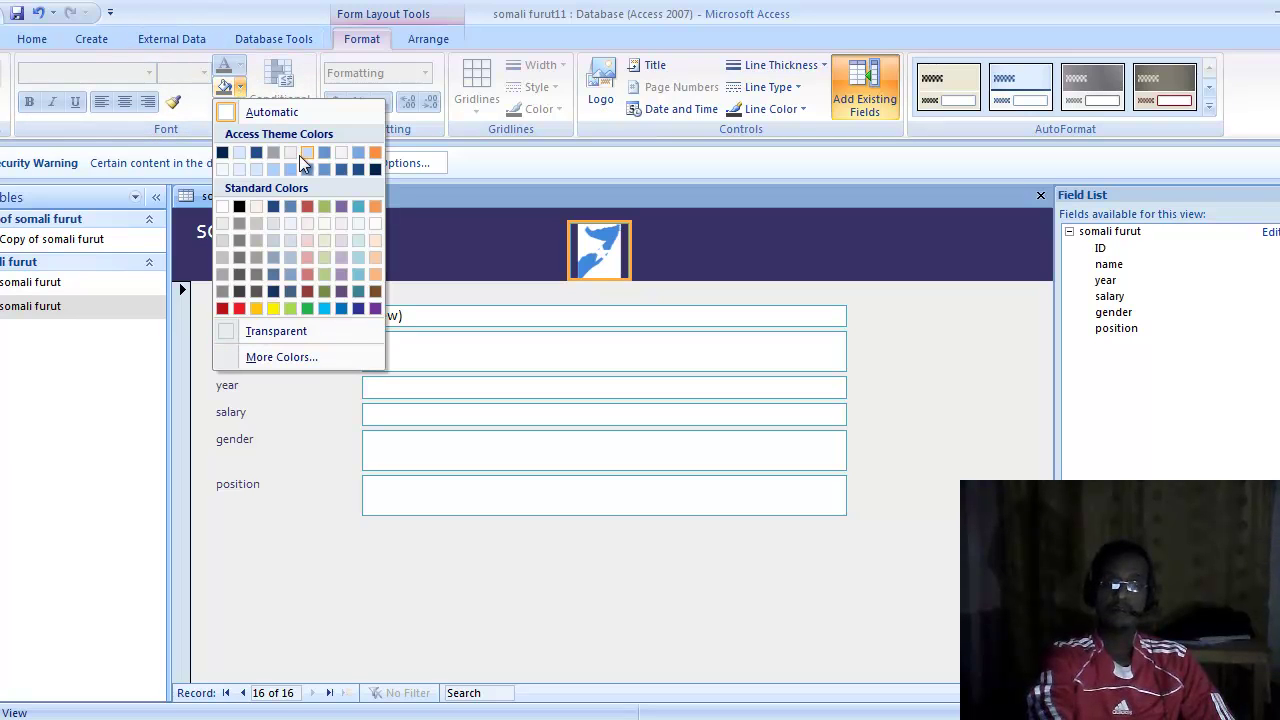
pyautogui.click(306, 358)
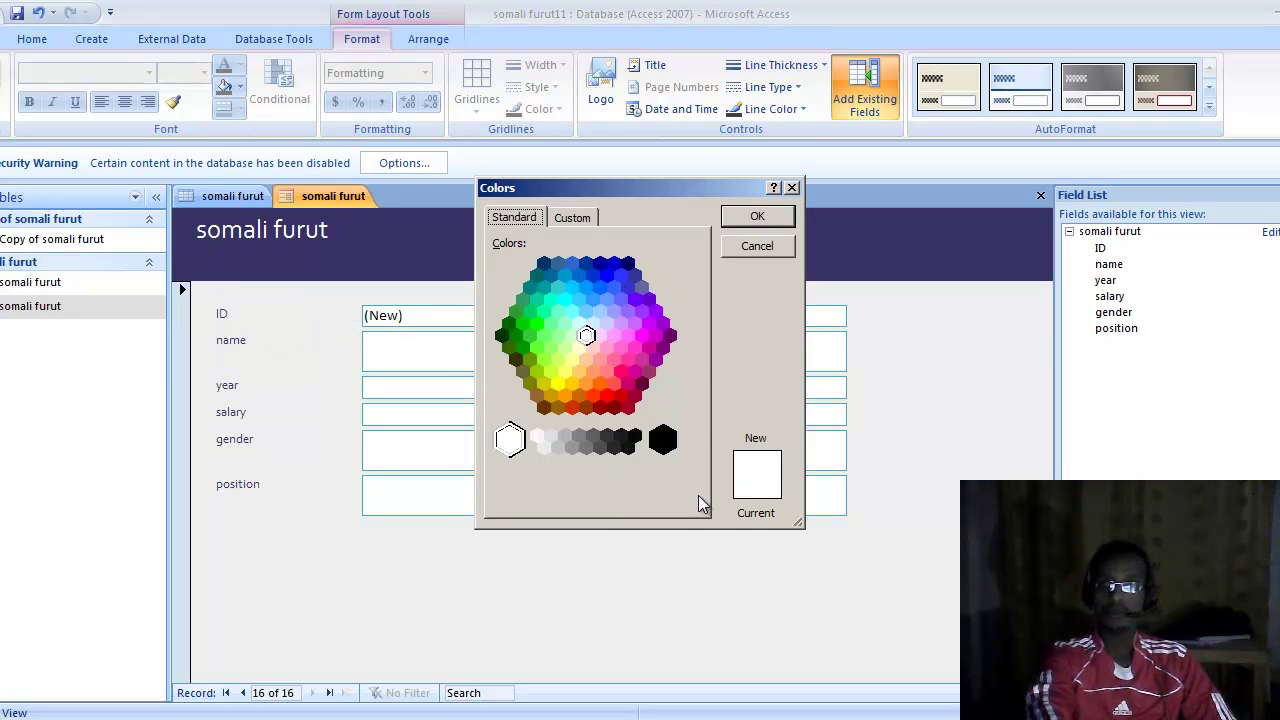
pyautogui.click(566, 218)
pyautogui.click(684, 322)
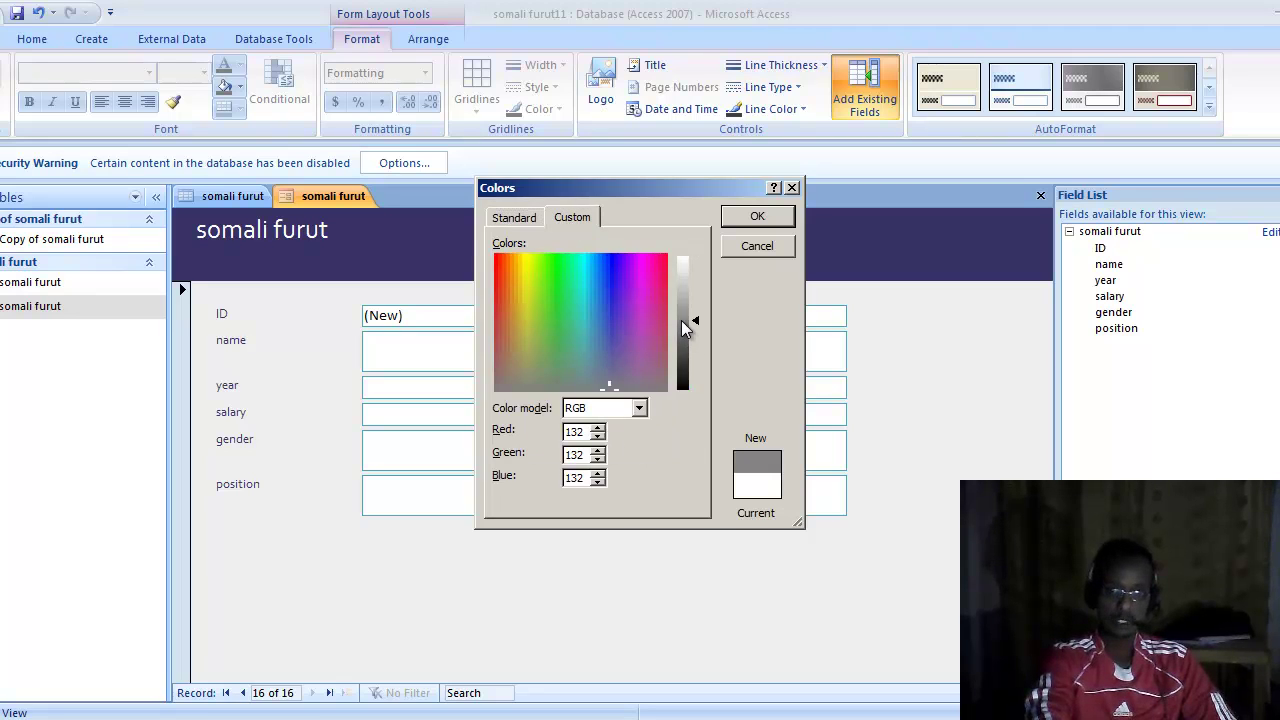
pyautogui.click(765, 218)
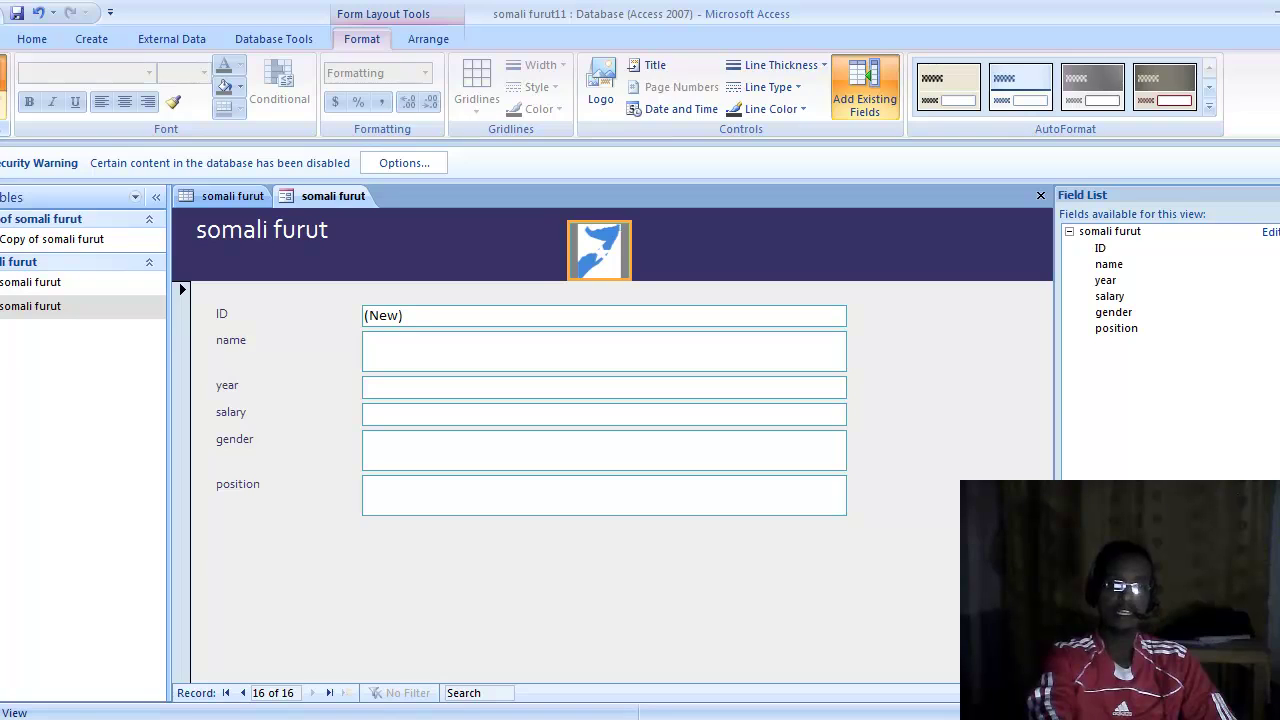
# Show the form in Form View and switch it to Design View
pyautogui.click(4, 90)
pyautogui.click(4, 108)
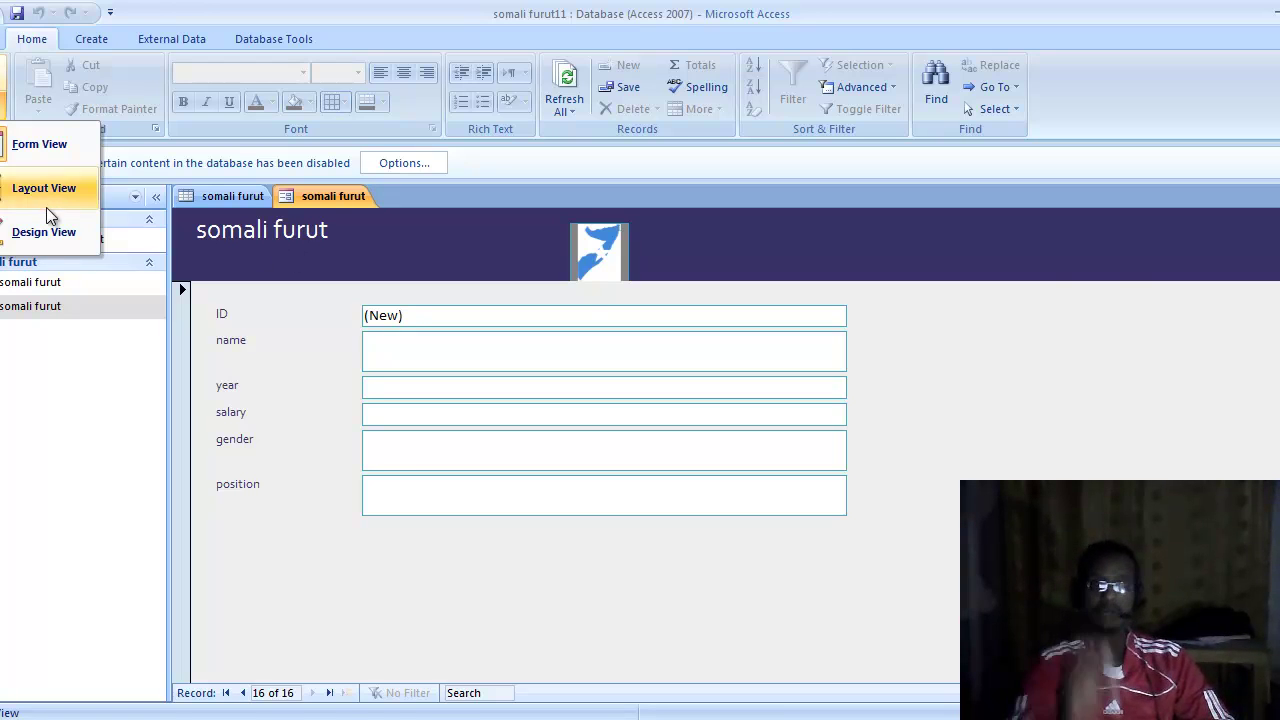
pyautogui.click(43, 235)
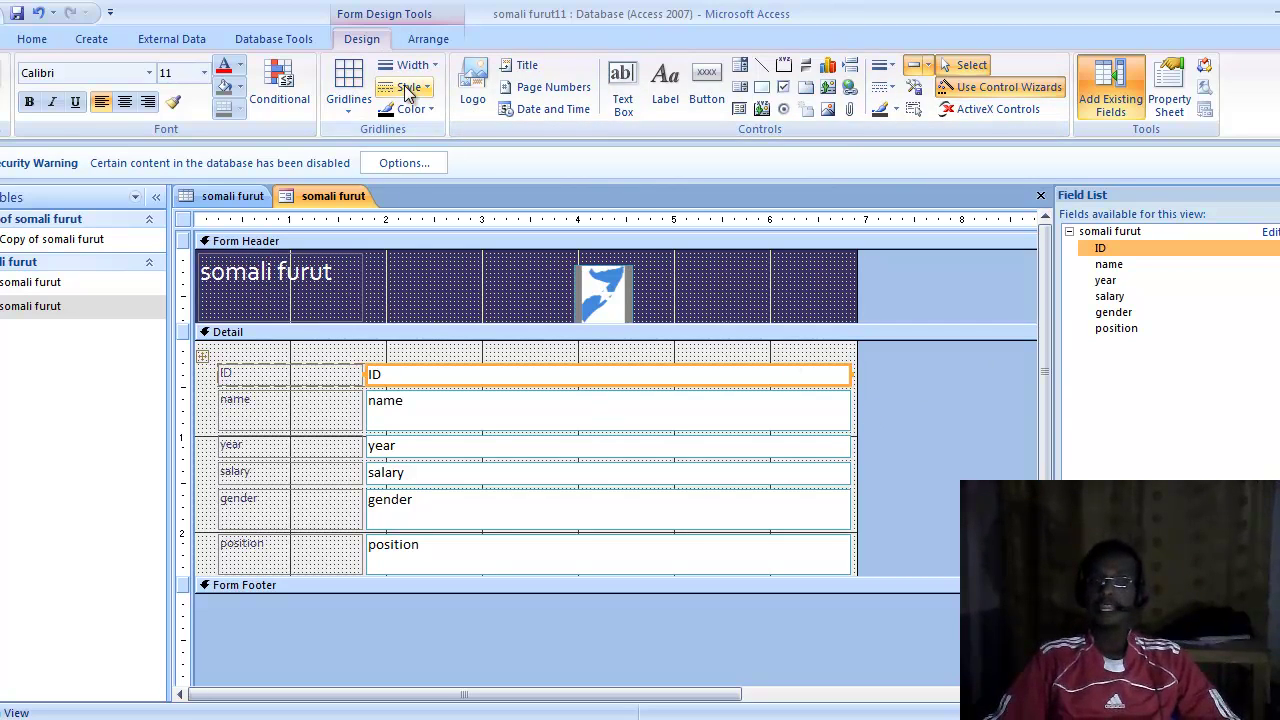
pyautogui.click(425, 112)
pyautogui.click(418, 108)
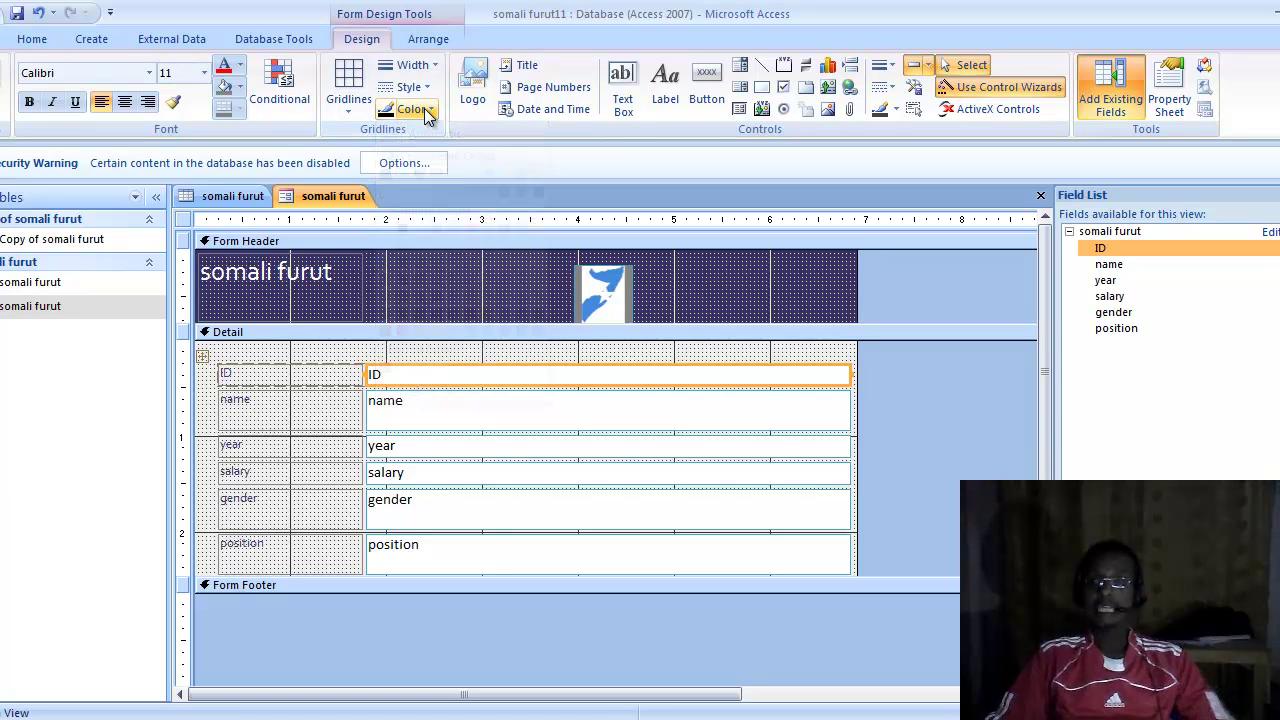
# Widen the header's title label to about the 3-inch mark and change its text to "somali star company"
pyautogui.click(290, 268)
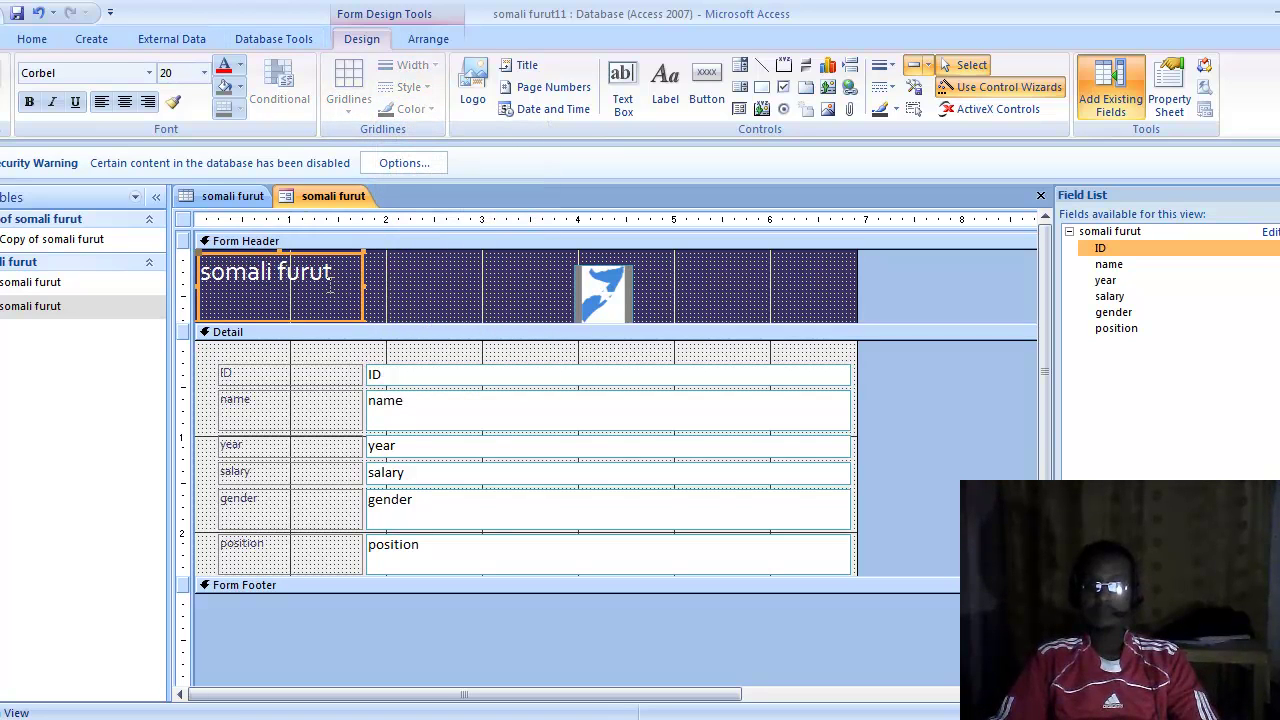
pyautogui.moveTo(362, 287); pyautogui.dragTo(484, 287)
pyautogui.click(345, 272)
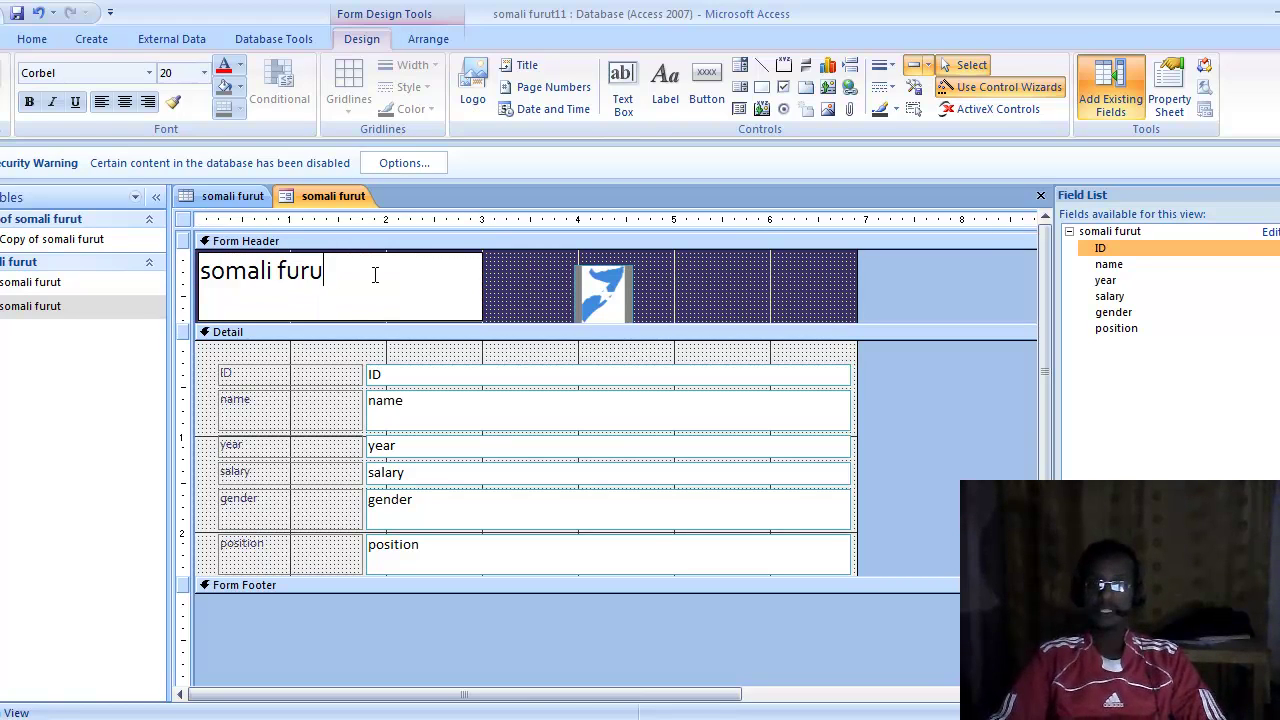
pyautogui.press('BackSpace')
pyautogui.press('BackSpace')
pyautogui.press('BackSpace')
pyautogui.press('BackSpace')
pyautogui.press('BackSpace')
pyautogui.press('BackSpace')
pyautogui.press('BackSpace')
pyautogui.press('BackSpace')
pyautogui.press('BackSpace')
pyautogui.press('BackSpace')
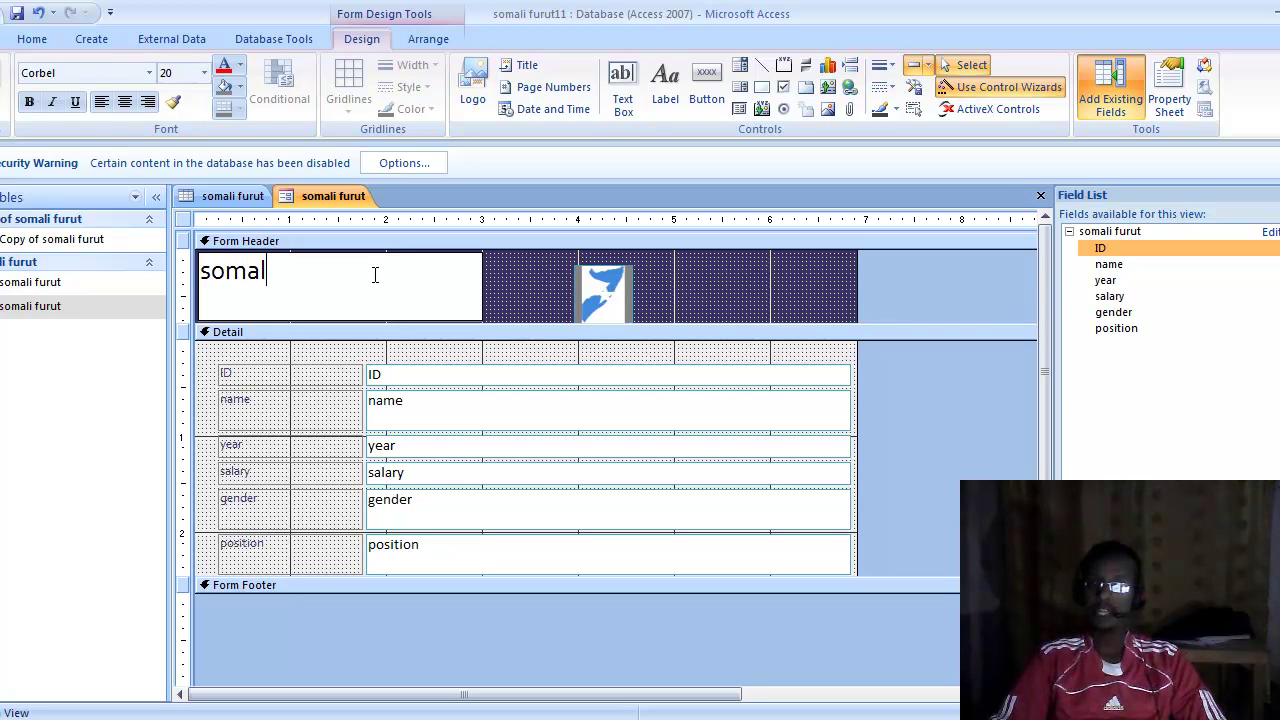
pyautogui.write('omali suruit')
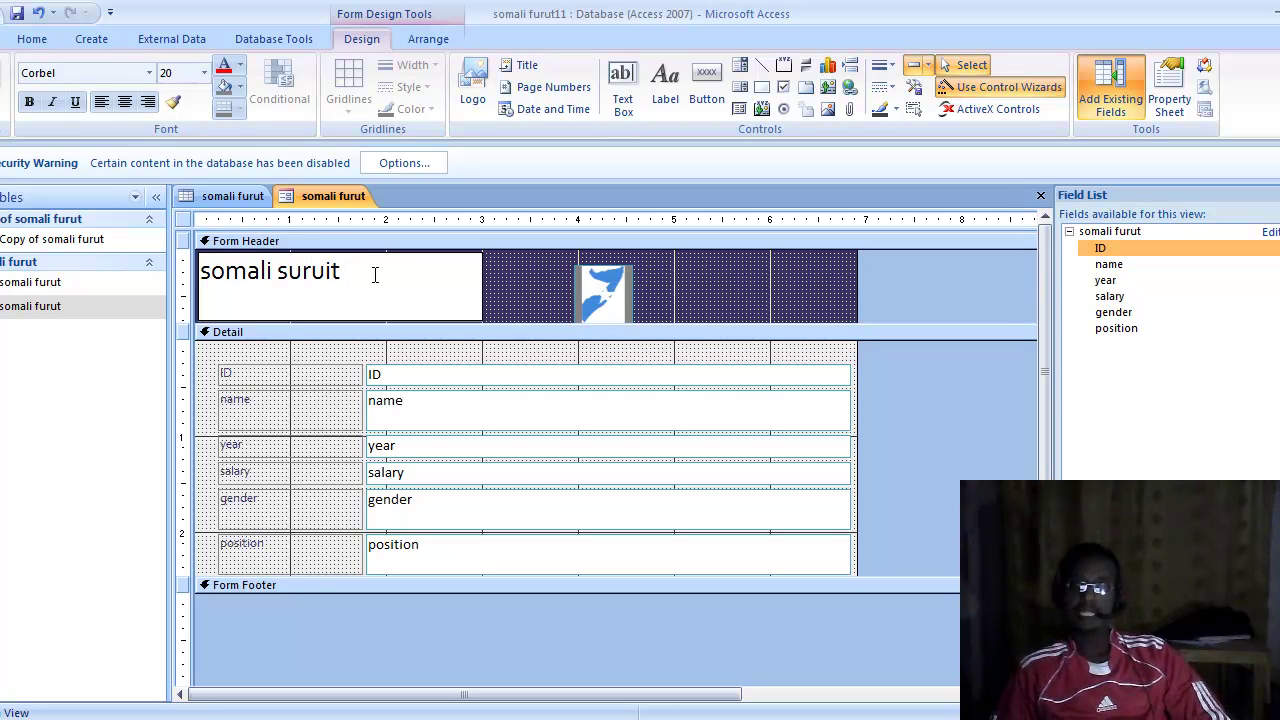
pyautogui.press('BackSpace')
pyautogui.press('BackSpace')
pyautogui.press('BackSpace')
pyautogui.press('BackSpace')
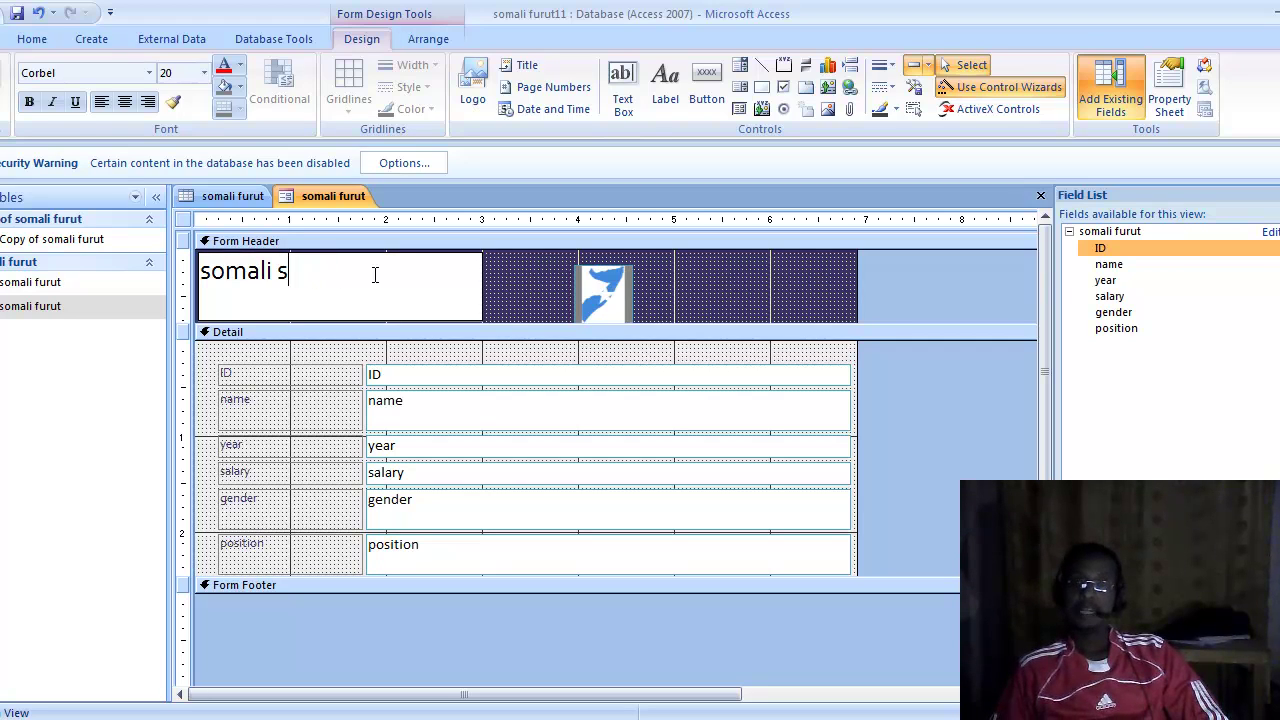
pyautogui.write('ar c')
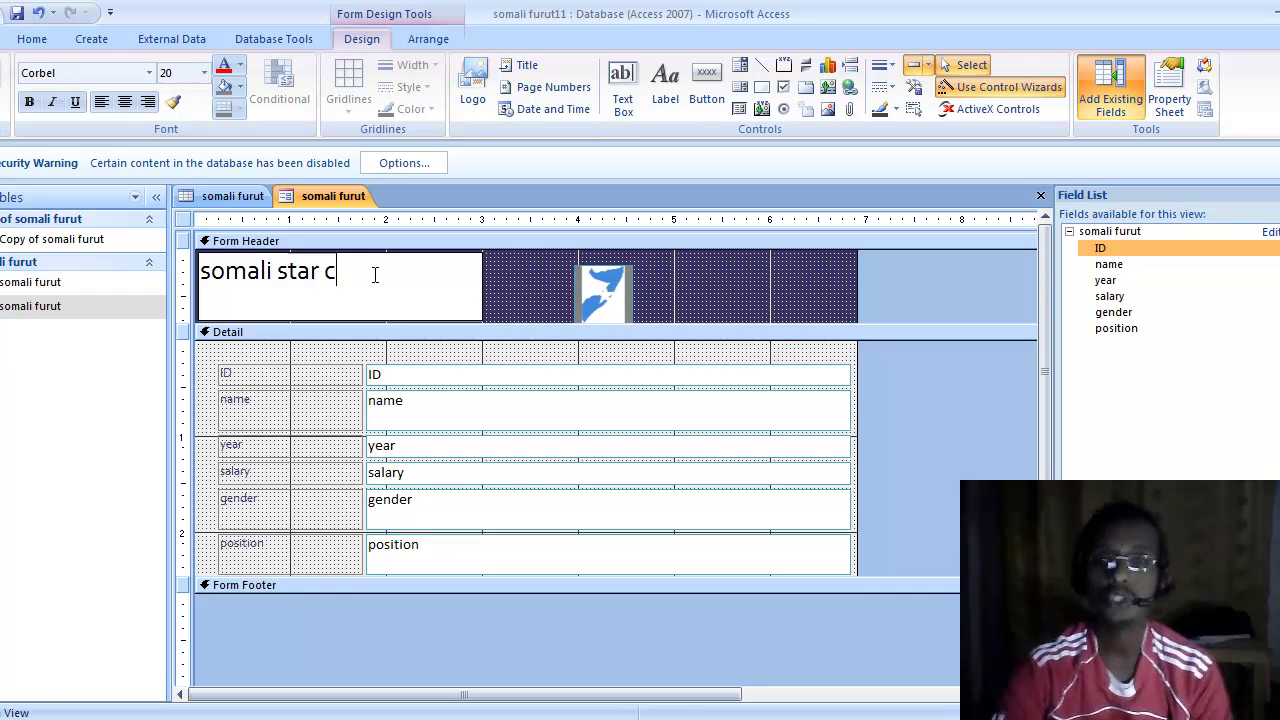
pyautogui.write('ompany')
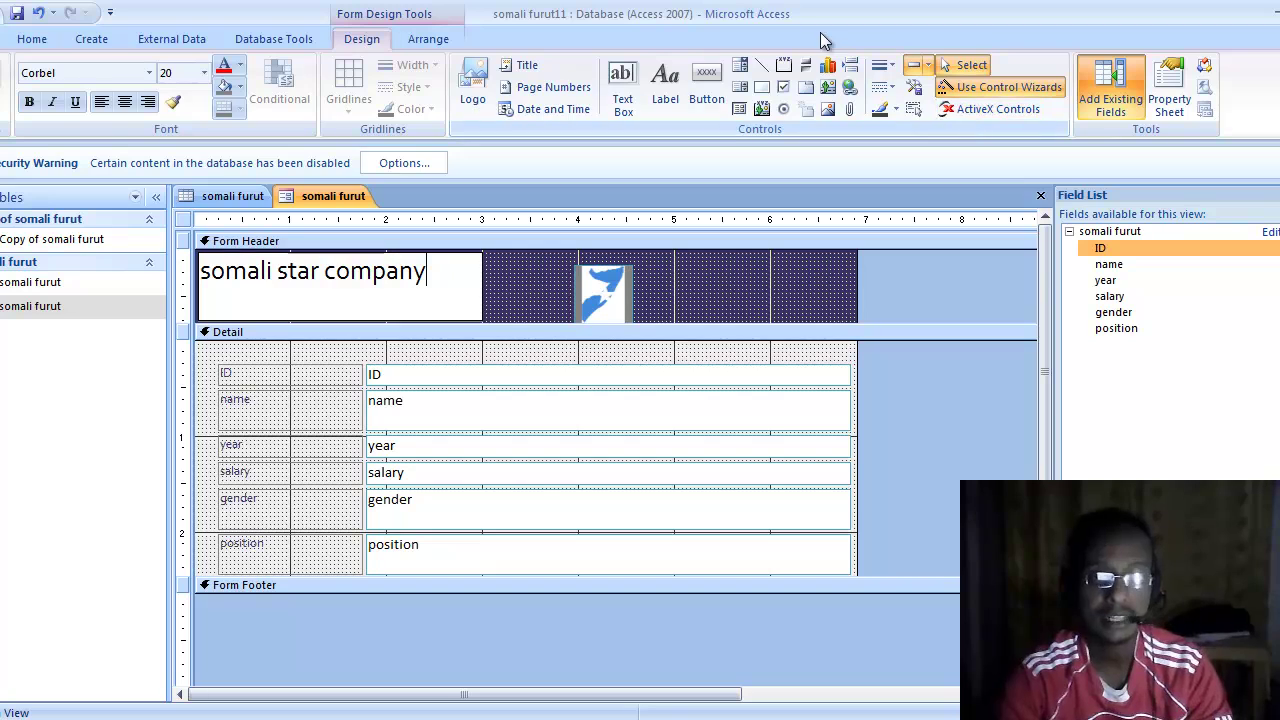
# Place an unbound text box over the start of the company title in the Form Header
pyautogui.click(624, 84)
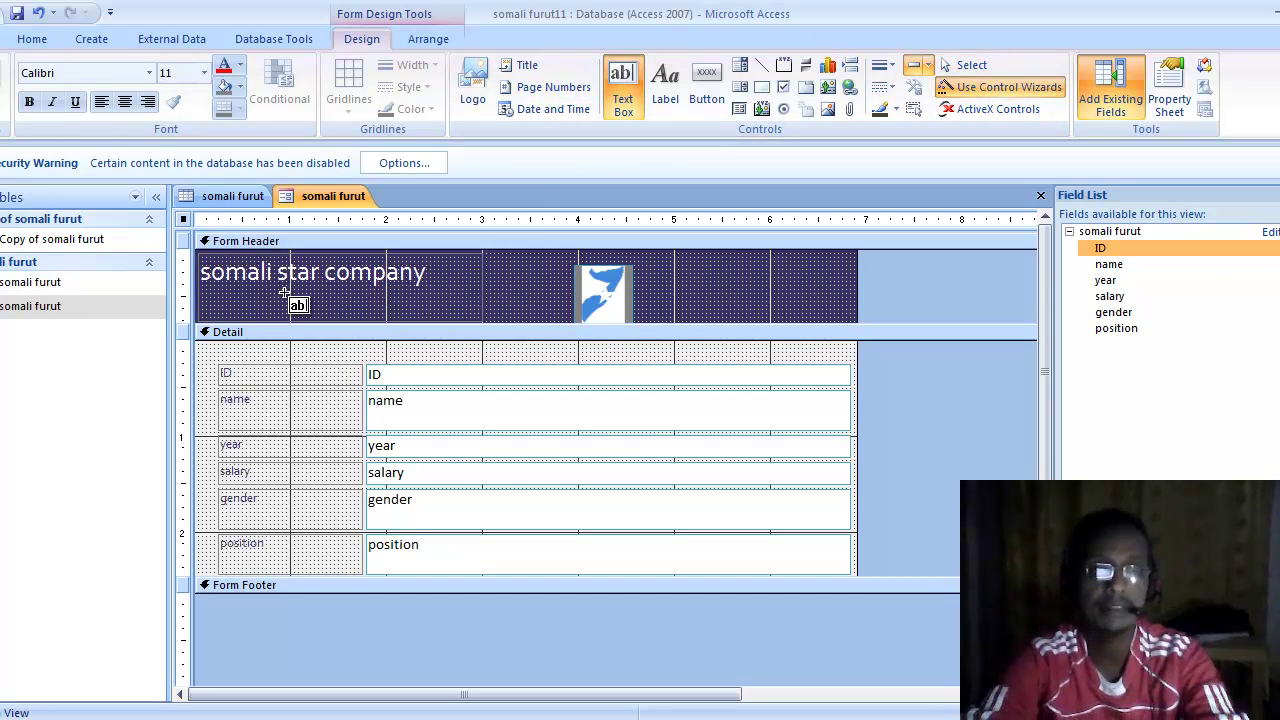
pyautogui.click(213, 274)
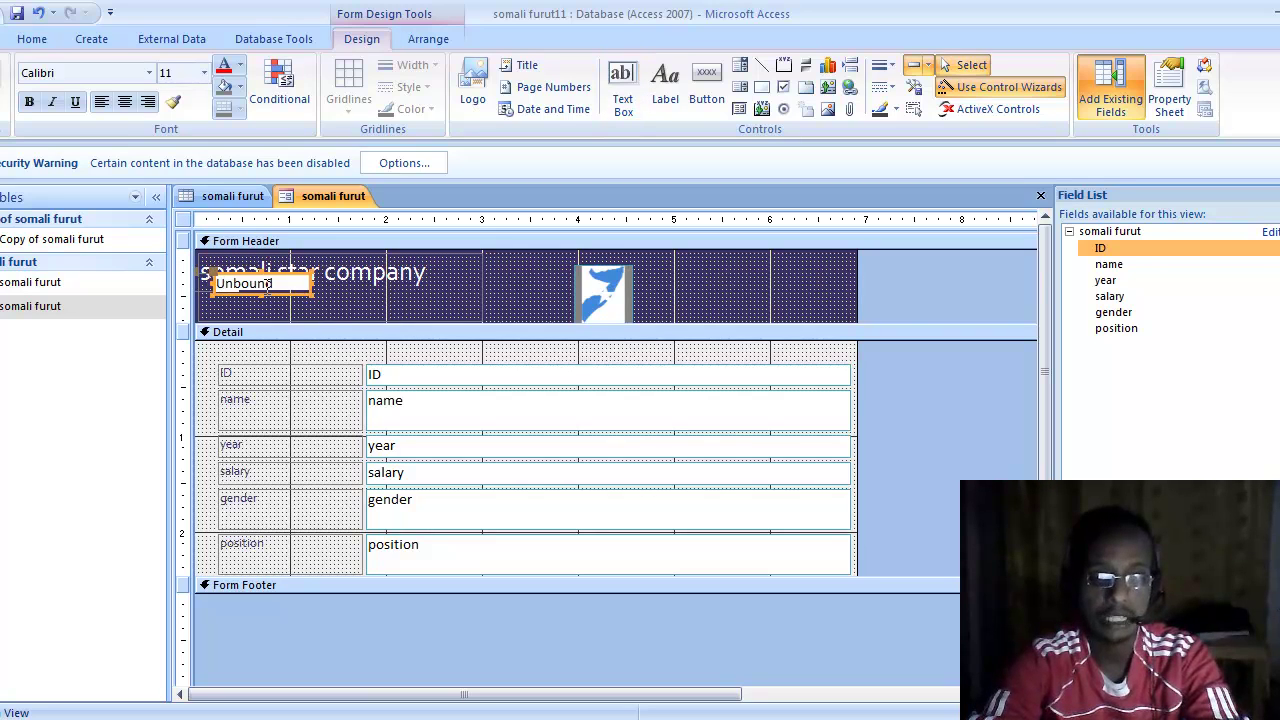
pyautogui.click(276, 284)
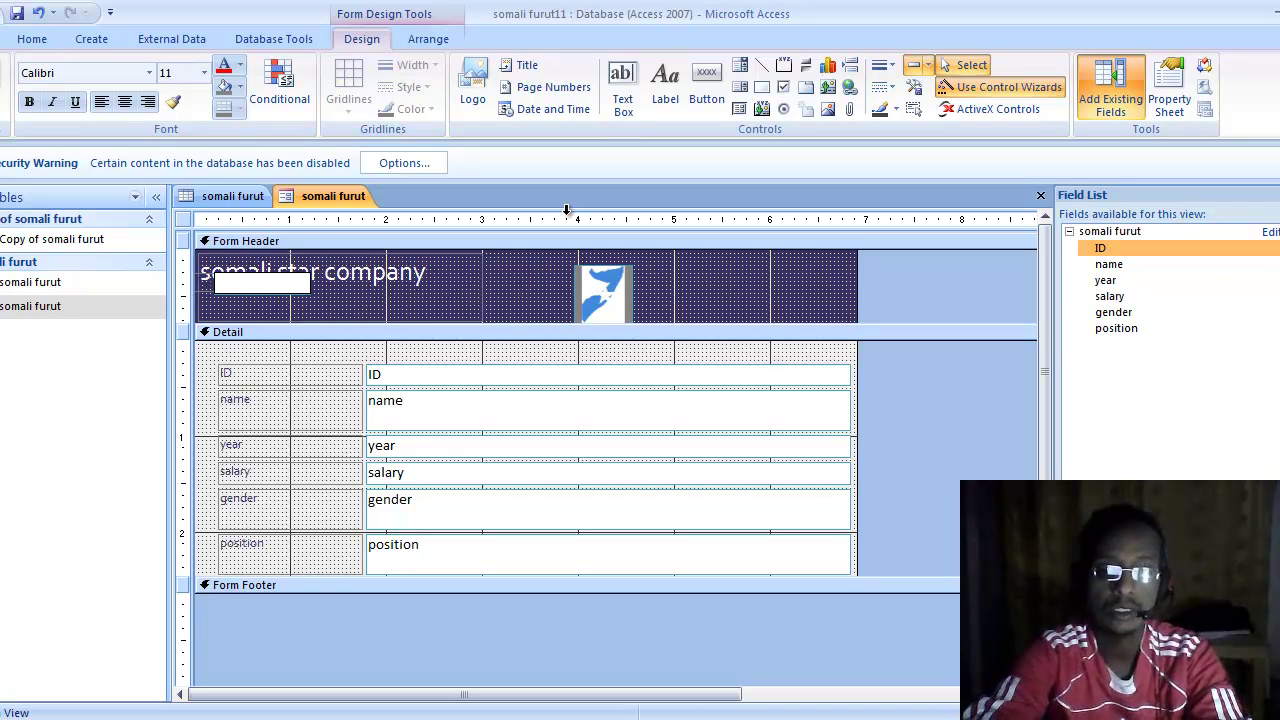
pyautogui.click(761, 108)
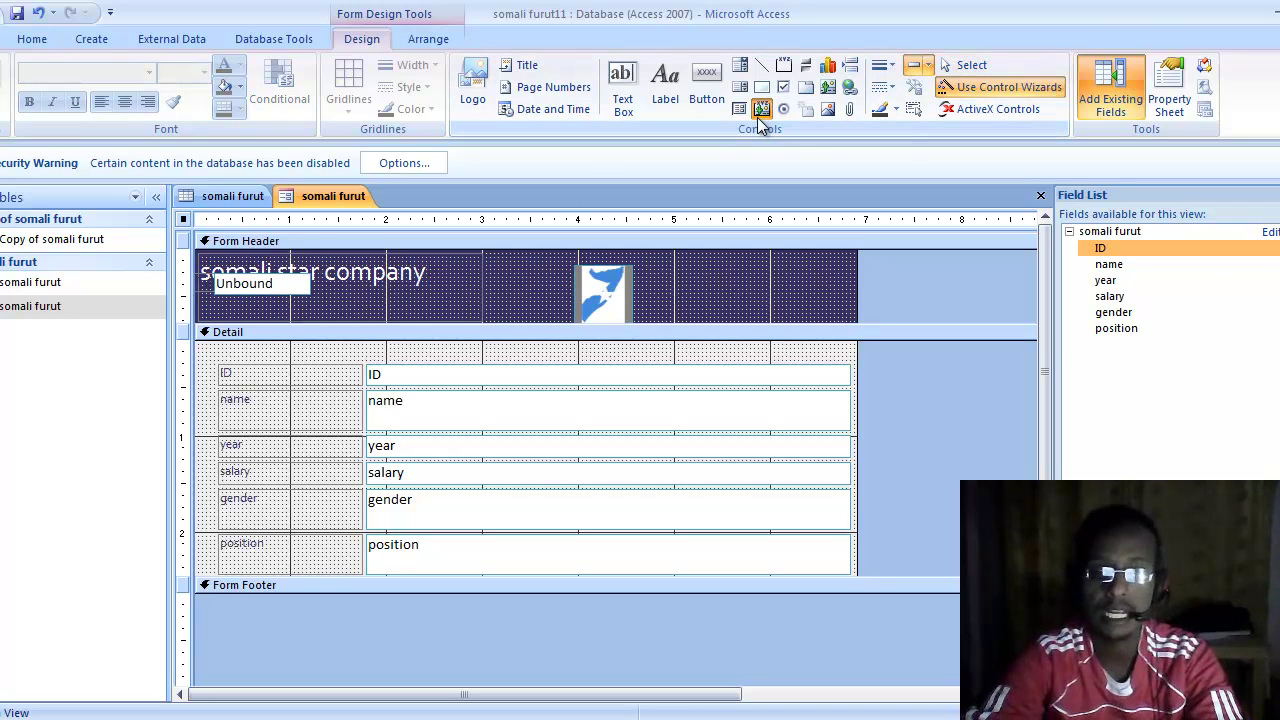
pyautogui.click(830, 110)
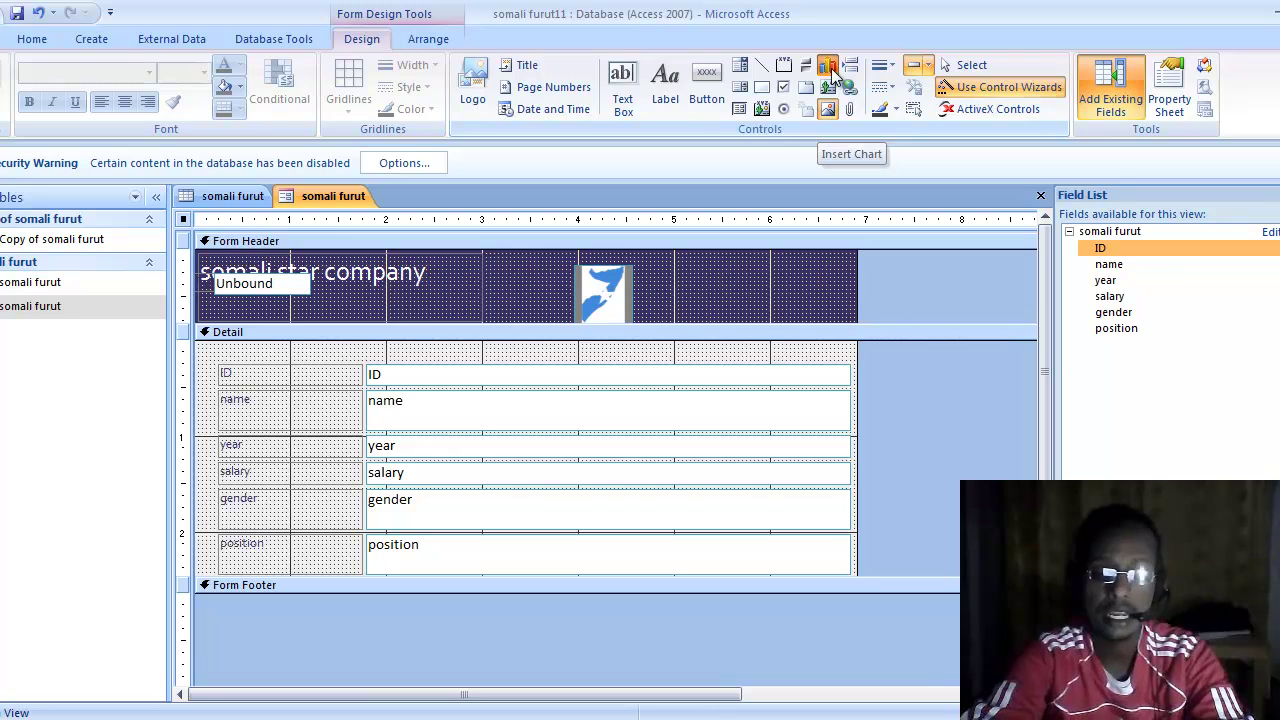
pyautogui.click(829, 67)
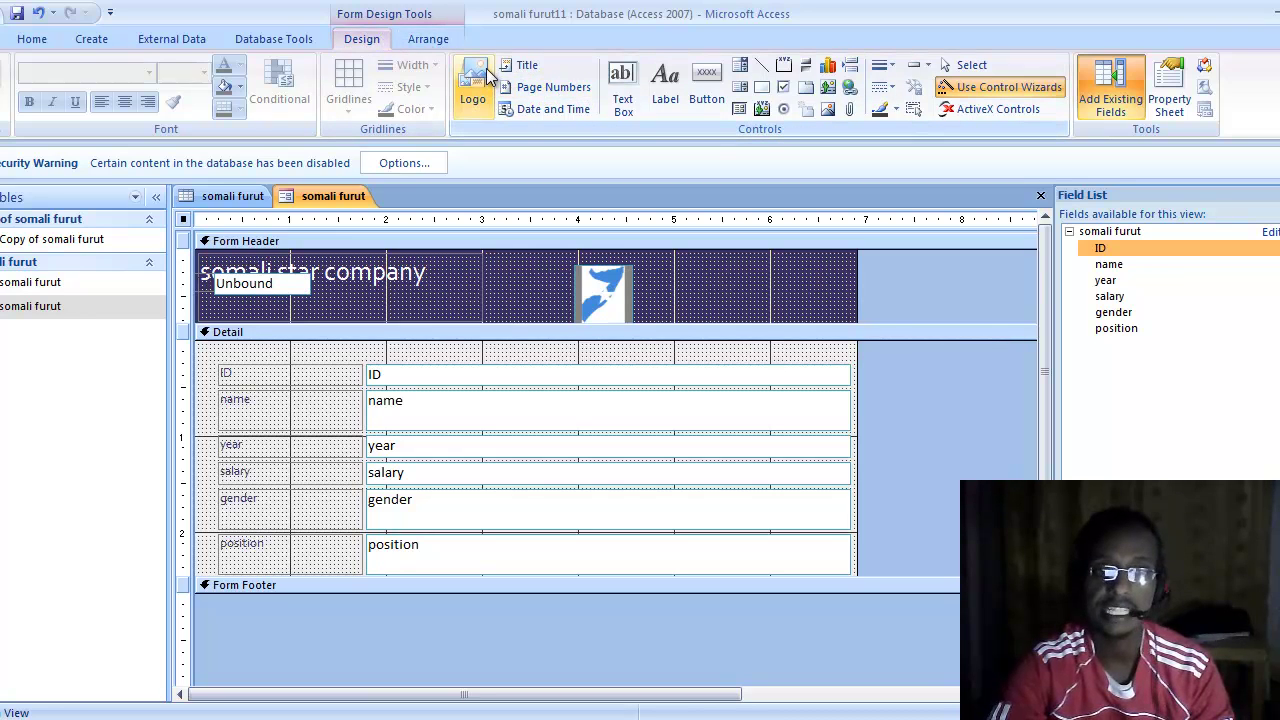
# Add a second title label beside the logo, change its text to "somali star" and try to move it across the logo
pyautogui.click(529, 66)
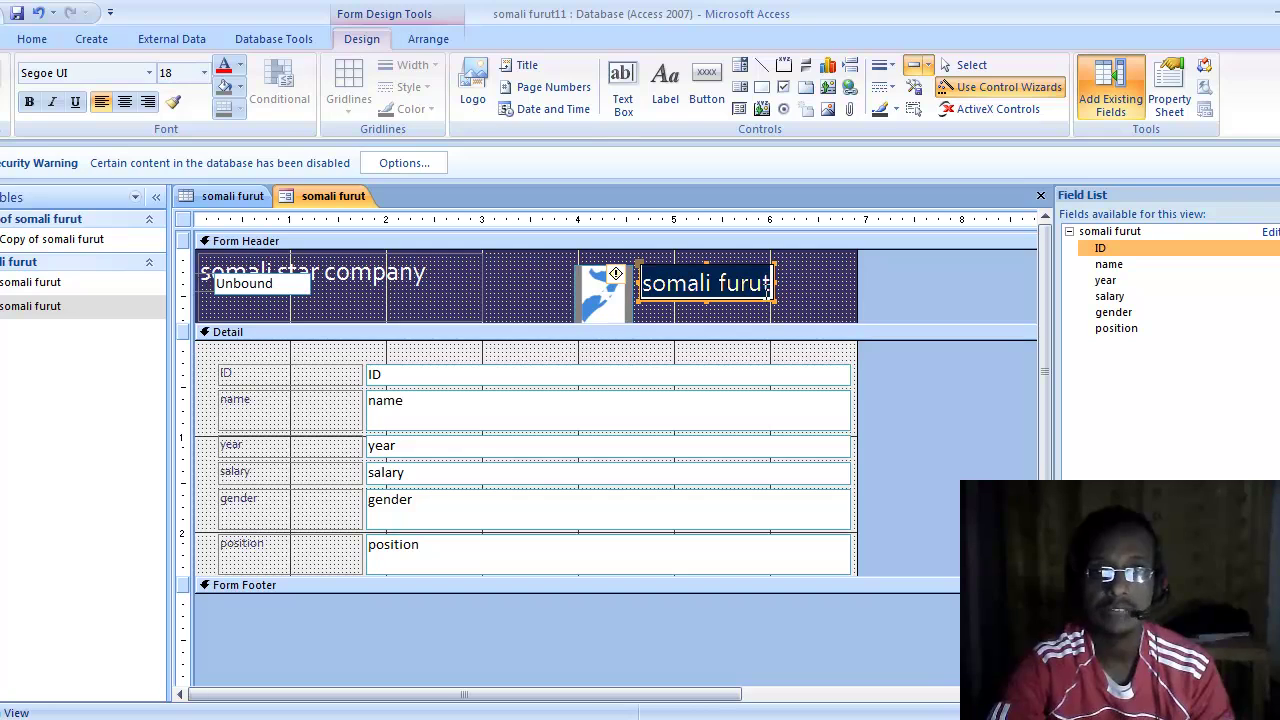
pyautogui.moveTo(768, 287); pyautogui.dragTo(617, 280)
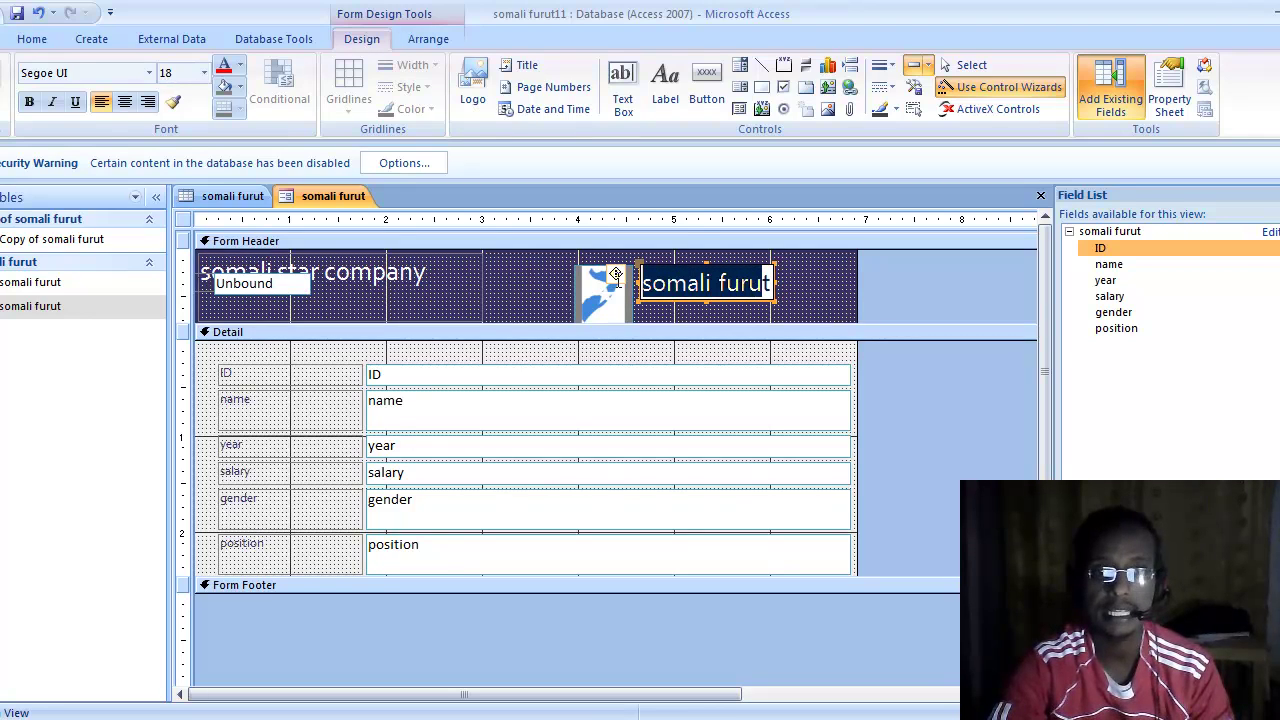
pyautogui.press('BackSpace')
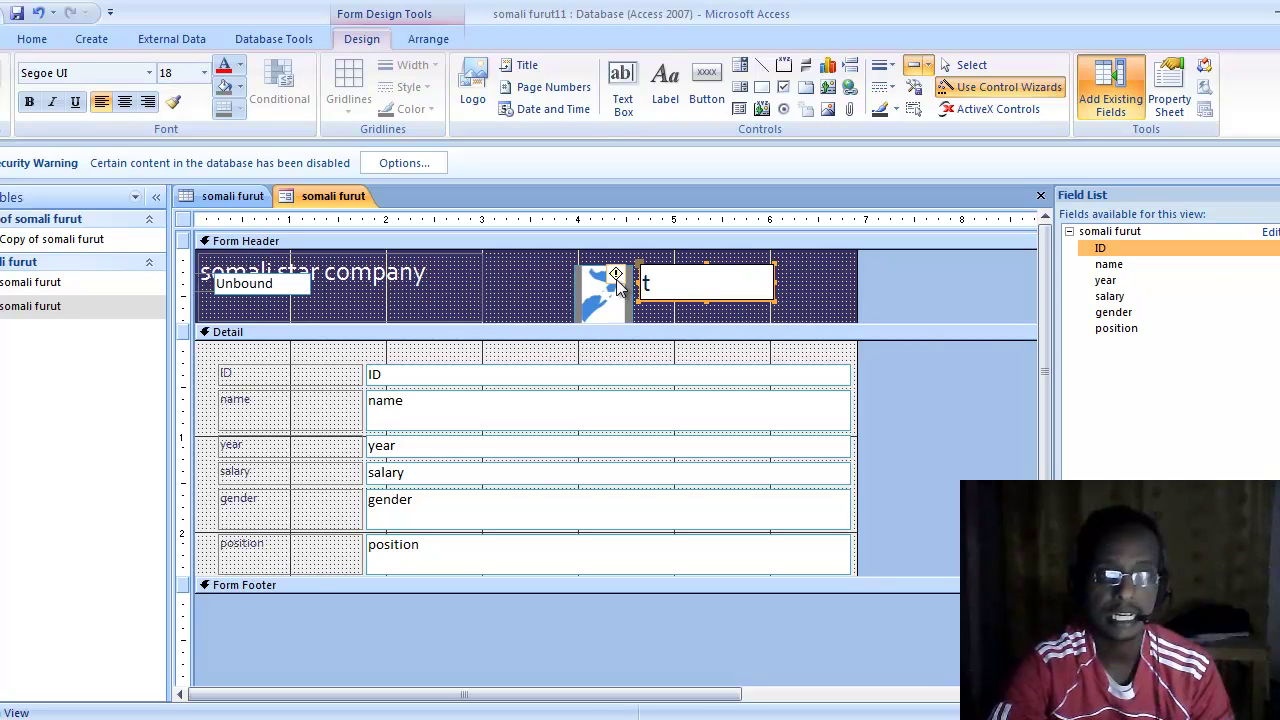
pyautogui.write('somalu')
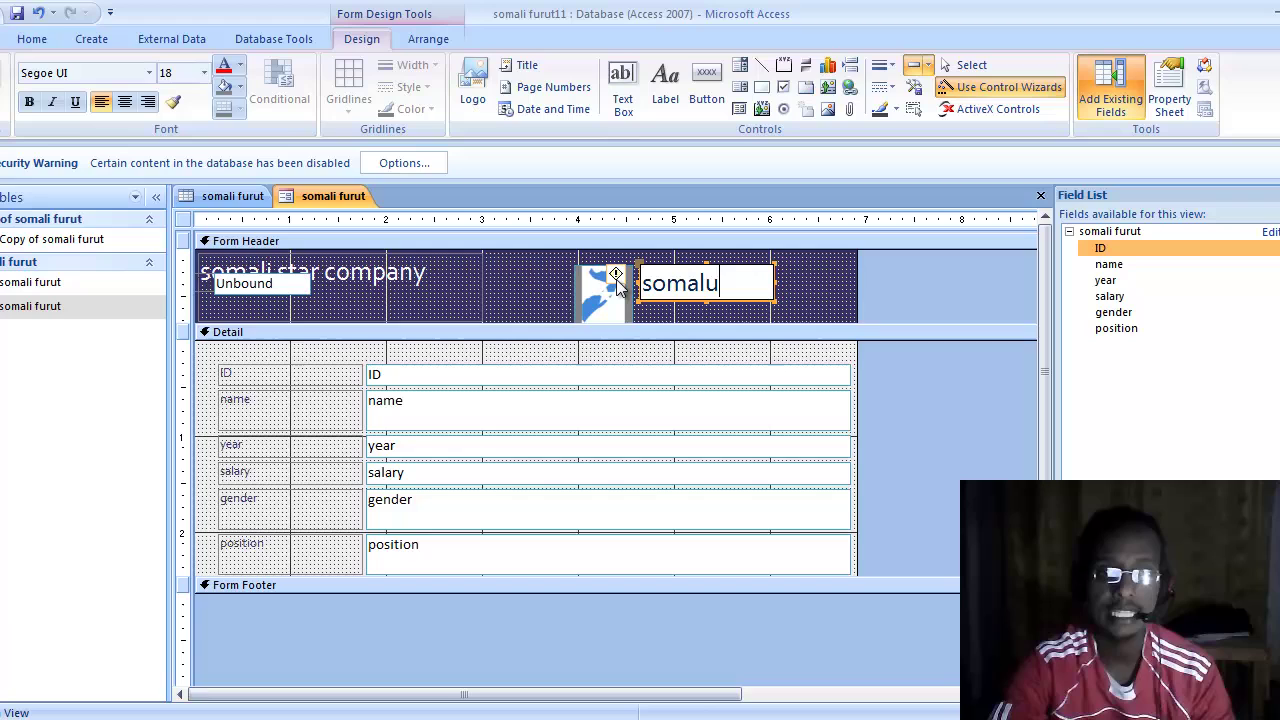
pyautogui.press('BackSpace')
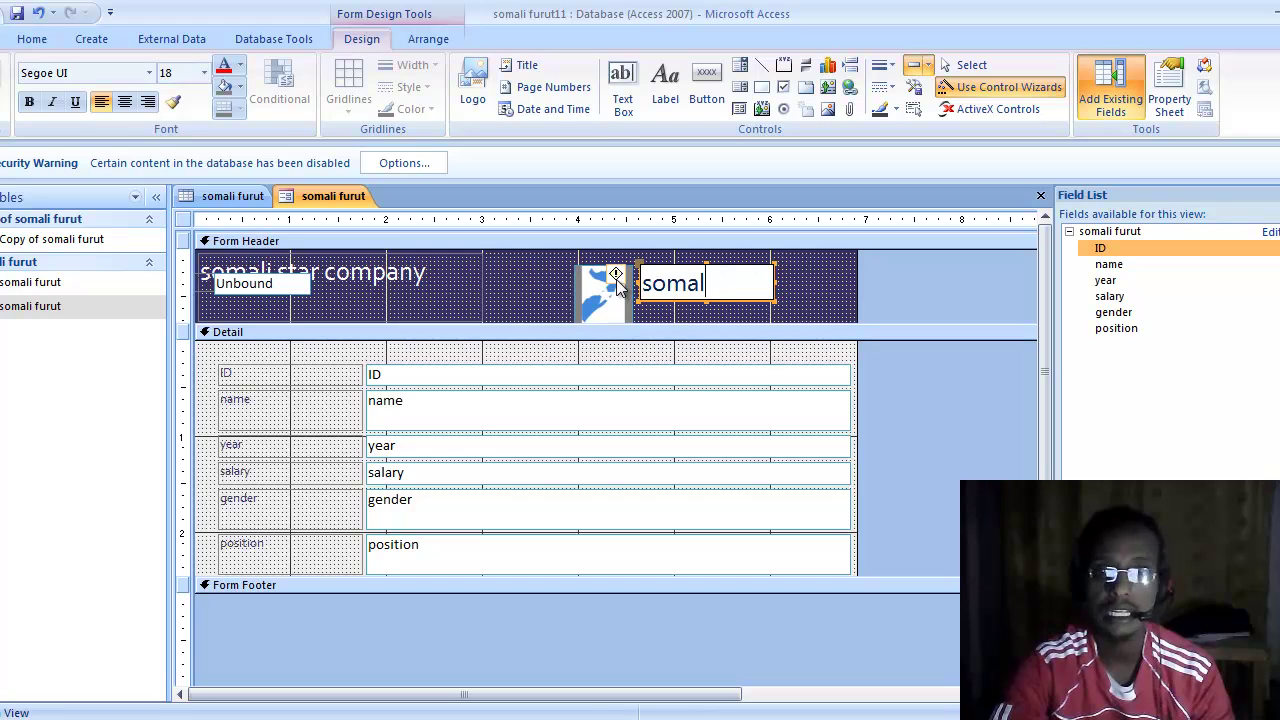
pyautogui.write('i star')
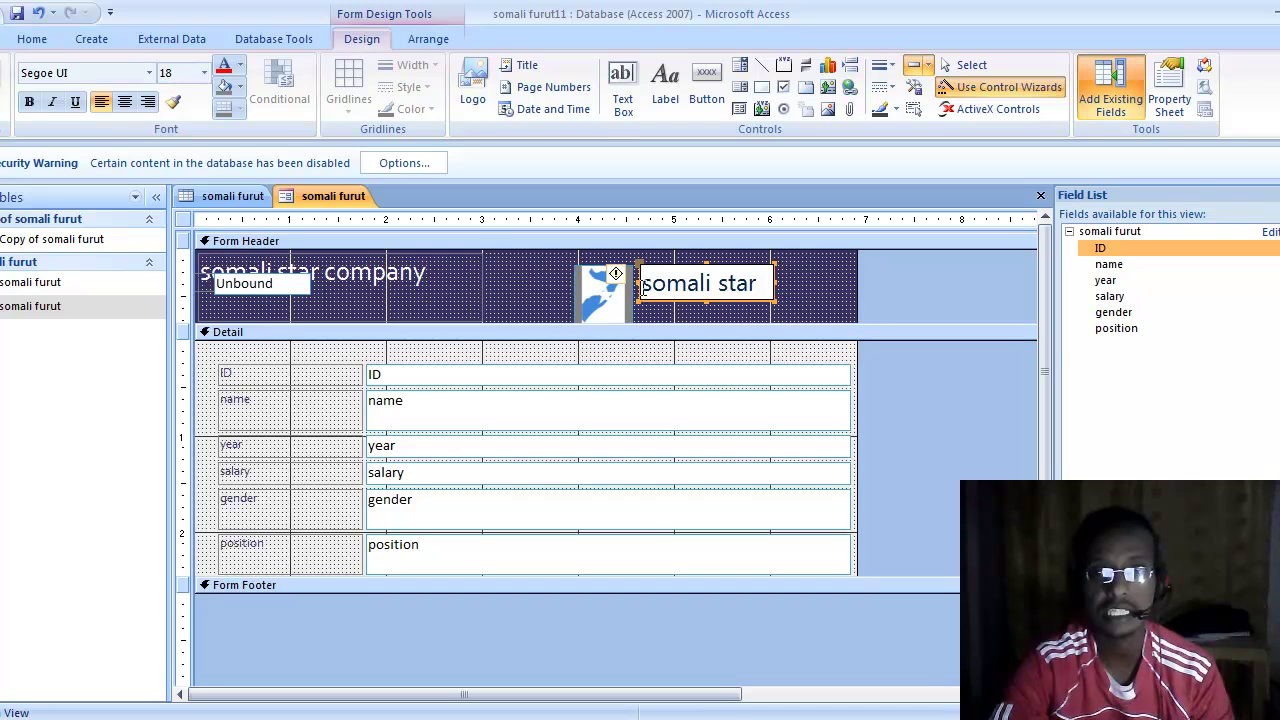
pyautogui.moveTo(638, 266); pyautogui.dragTo(516, 264)
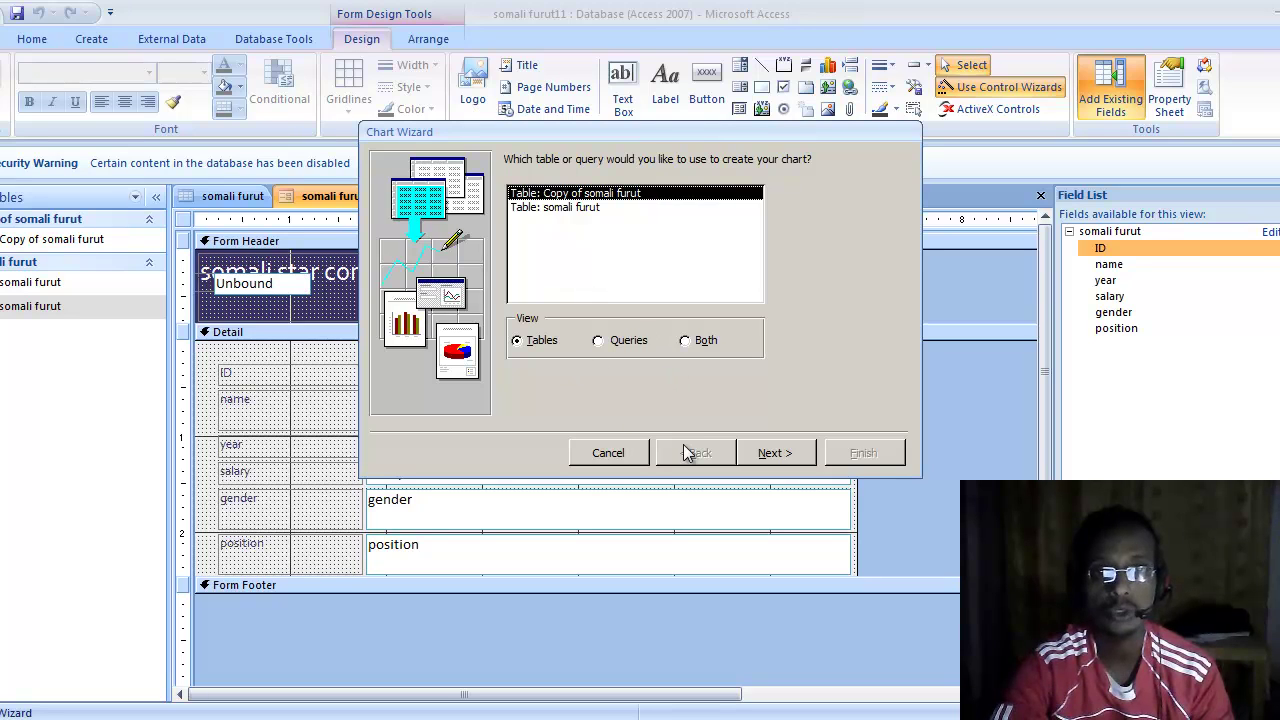
# Base the chart on the Copy of somali furut table, include all its fields, and proceed to the chart type choice
pyautogui.click(776, 455)
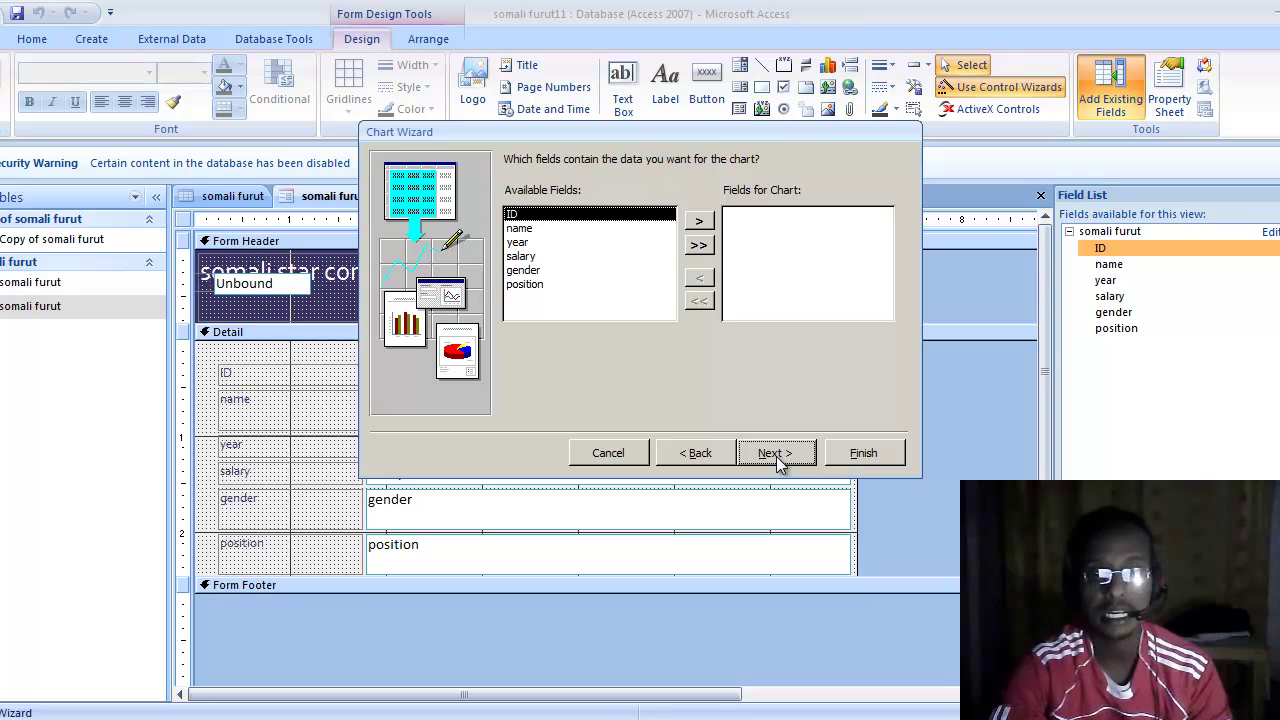
pyautogui.click(848, 455)
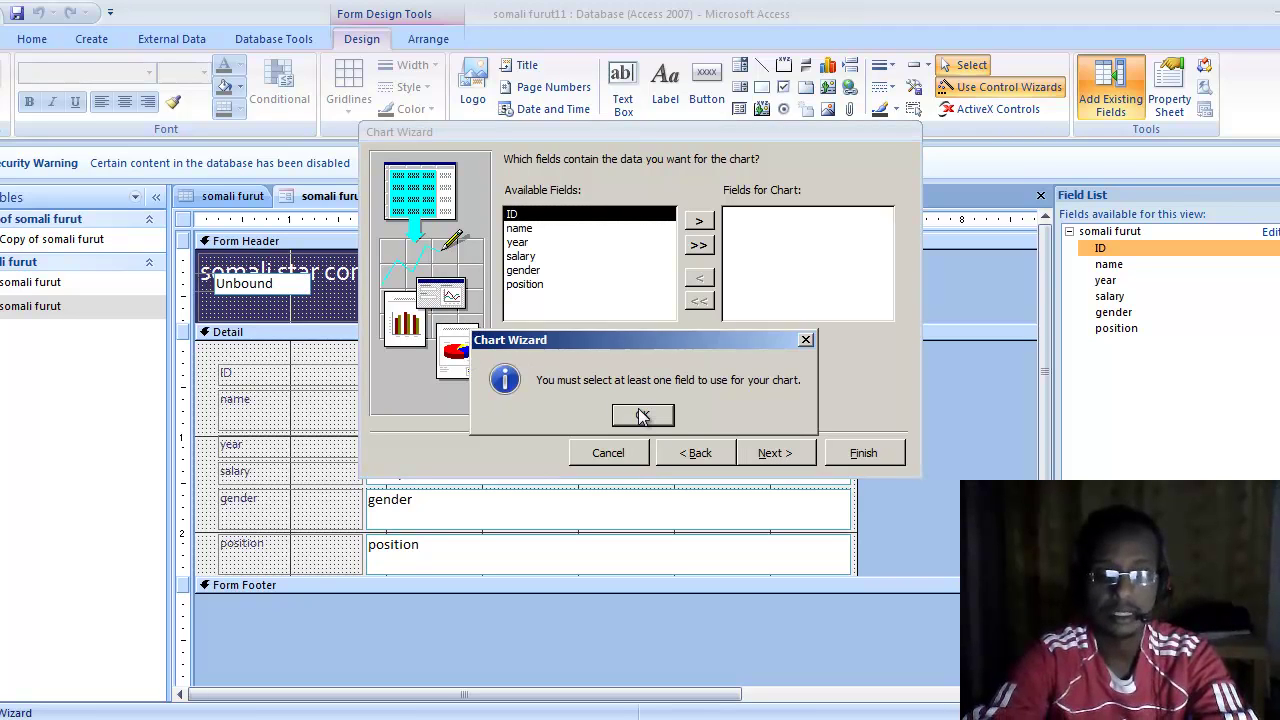
pyautogui.click(643, 416)
pyautogui.click(699, 245)
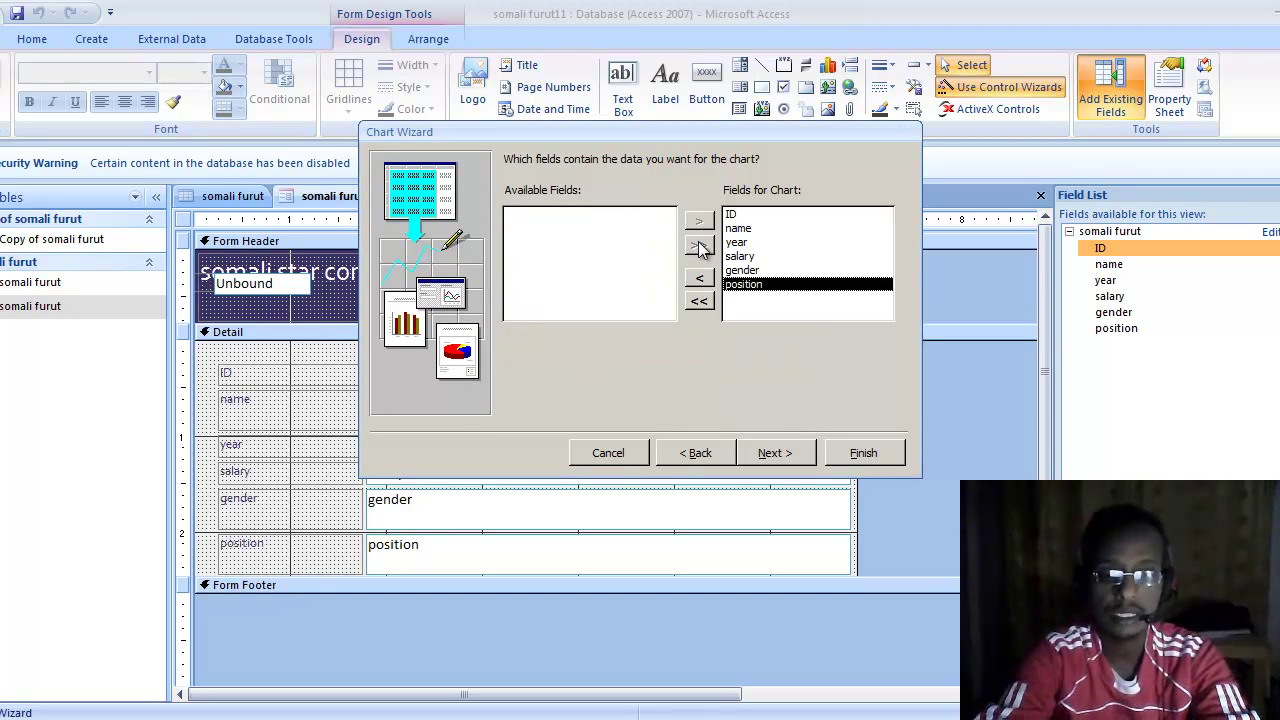
pyautogui.click(791, 451)
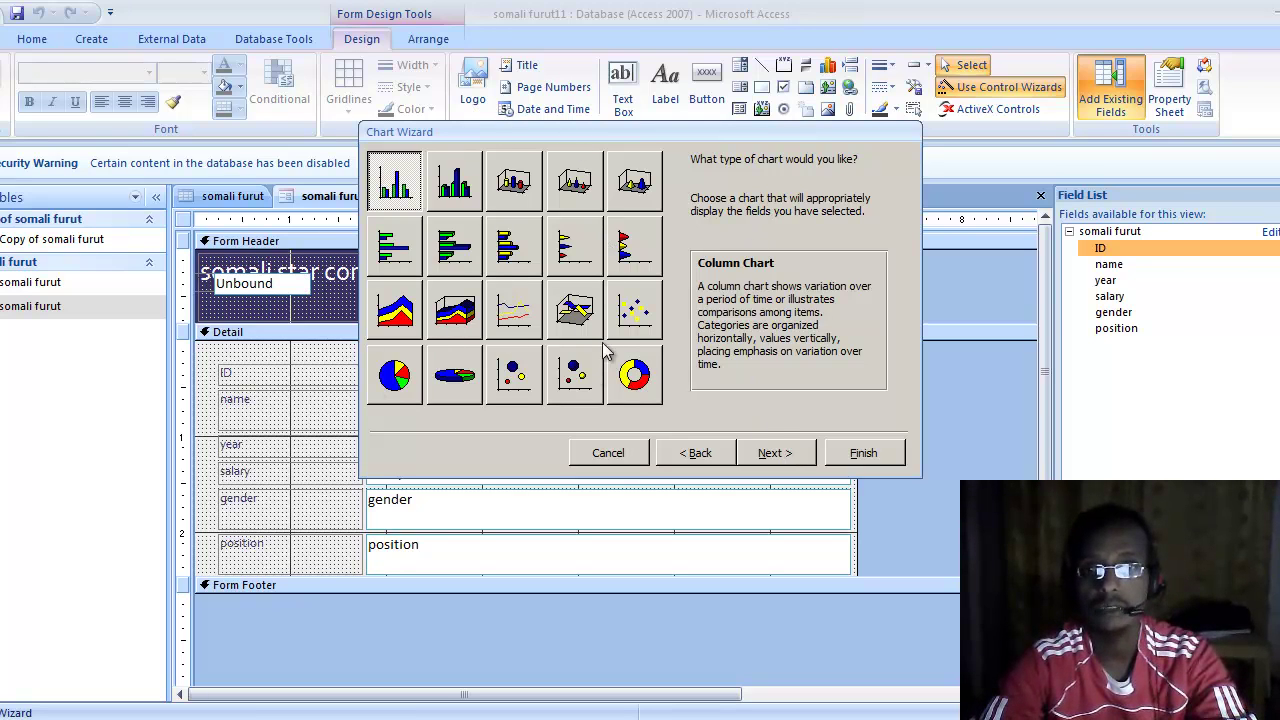
# Create the chart as a Doughnut Chart with the default settings and stretch it down to about the 1-inch mark in the Form Header
pyautogui.click(638, 374)
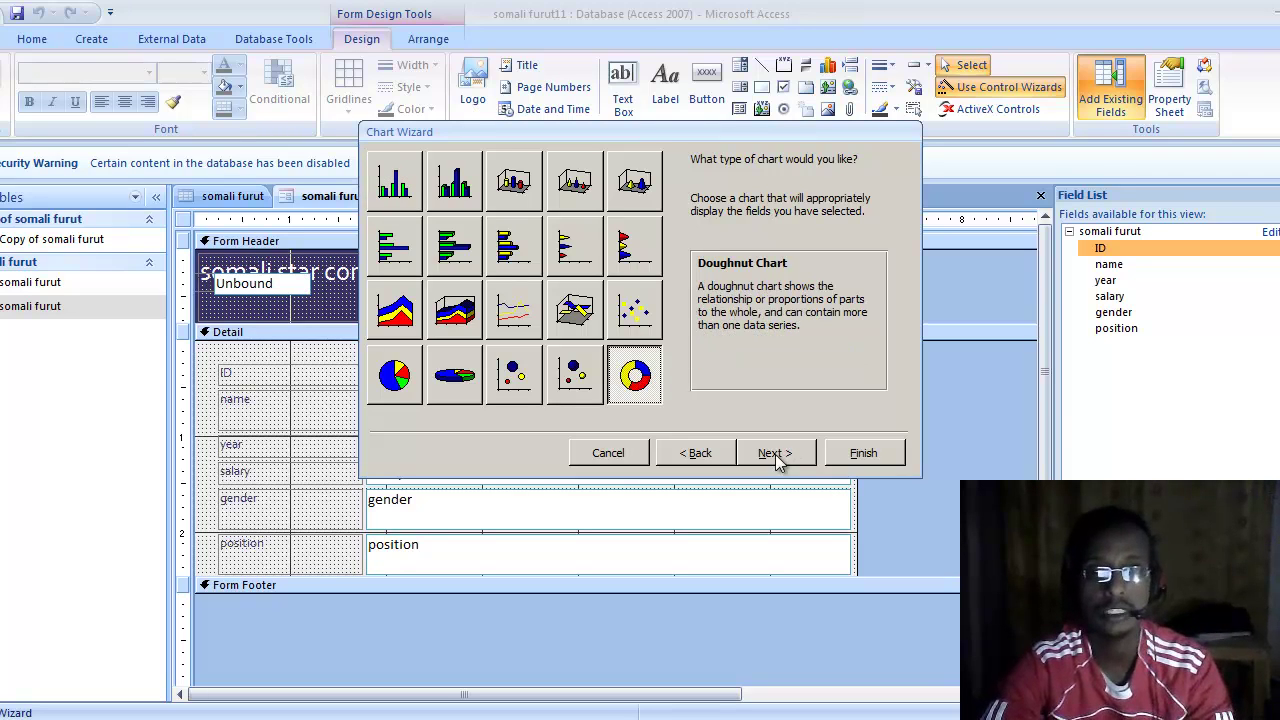
pyautogui.click(864, 456)
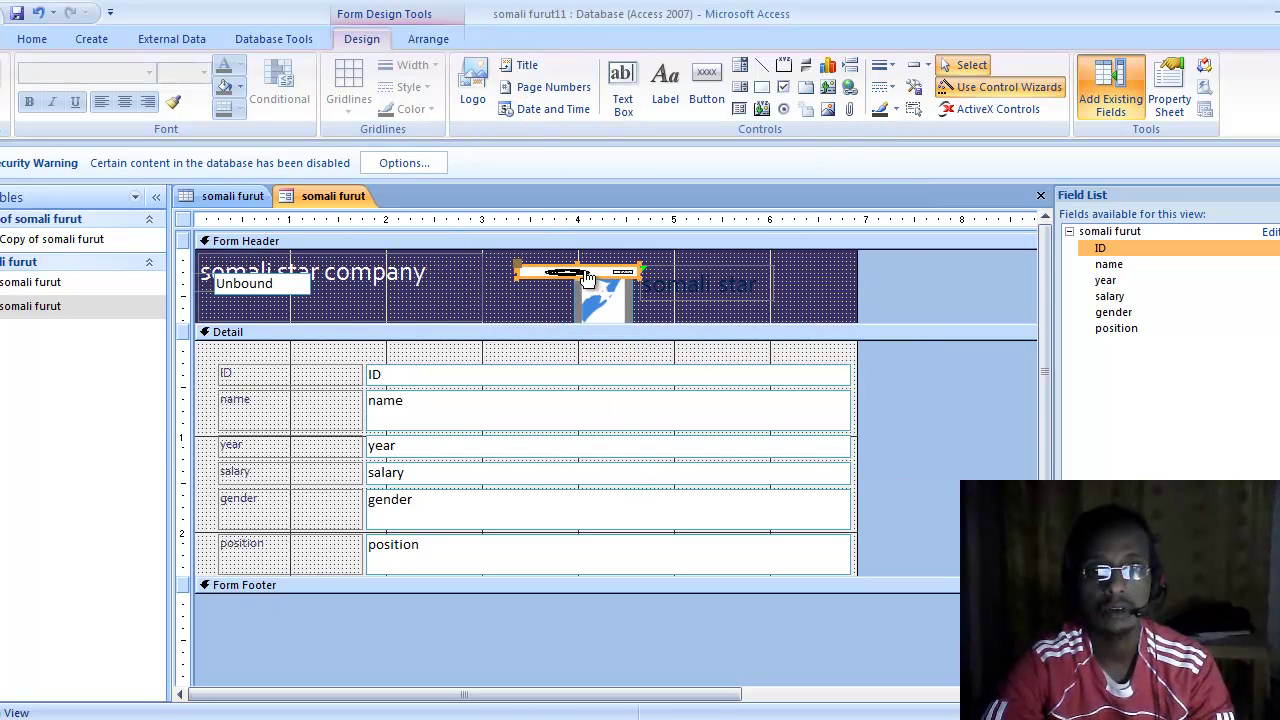
pyautogui.moveTo(578, 272); pyautogui.dragTo(583, 355)
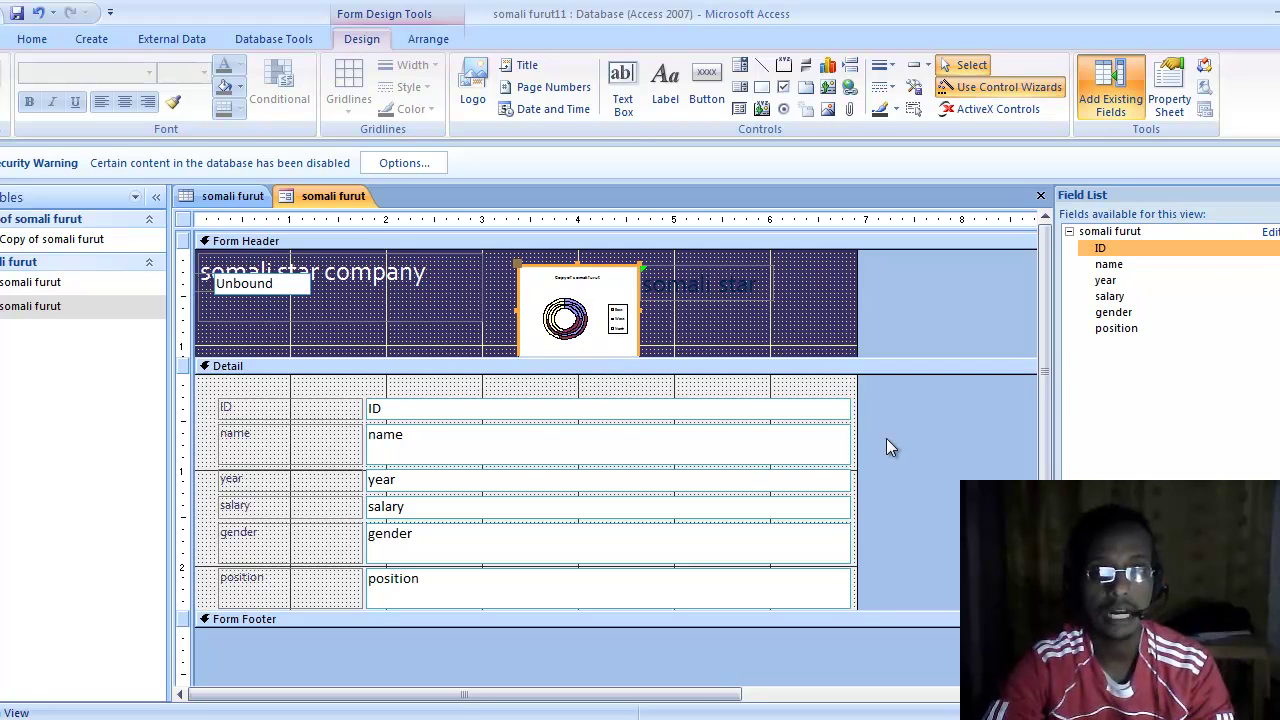
# Insert a second chart in the Form Header, based on the Copy of somali furut table with all its fields
pyautogui.click(831, 68)
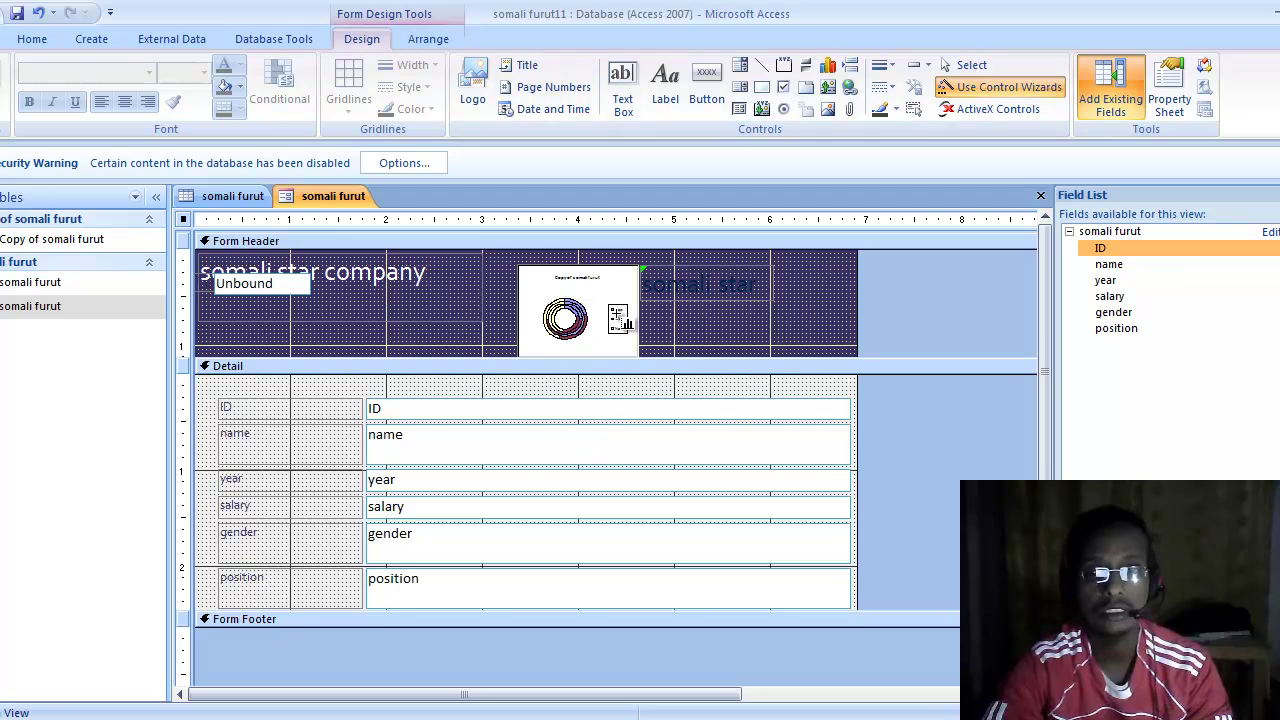
pyautogui.click(598, 335)
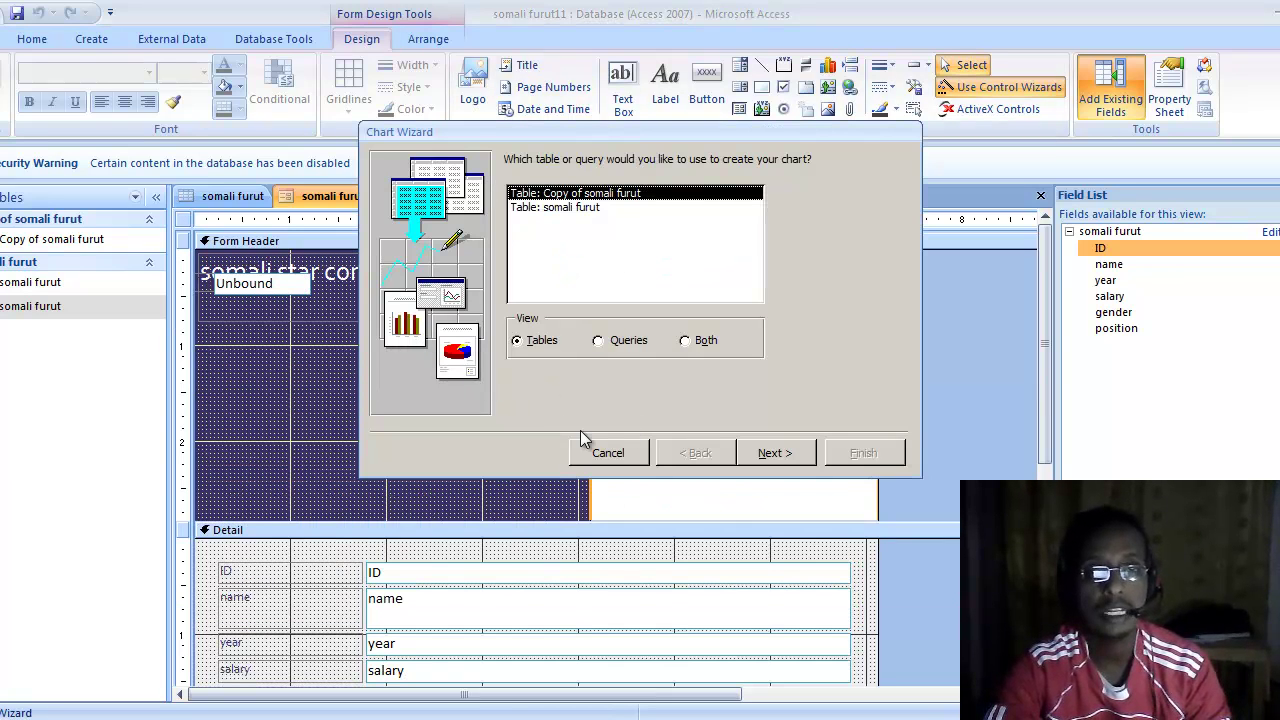
pyautogui.click(784, 456)
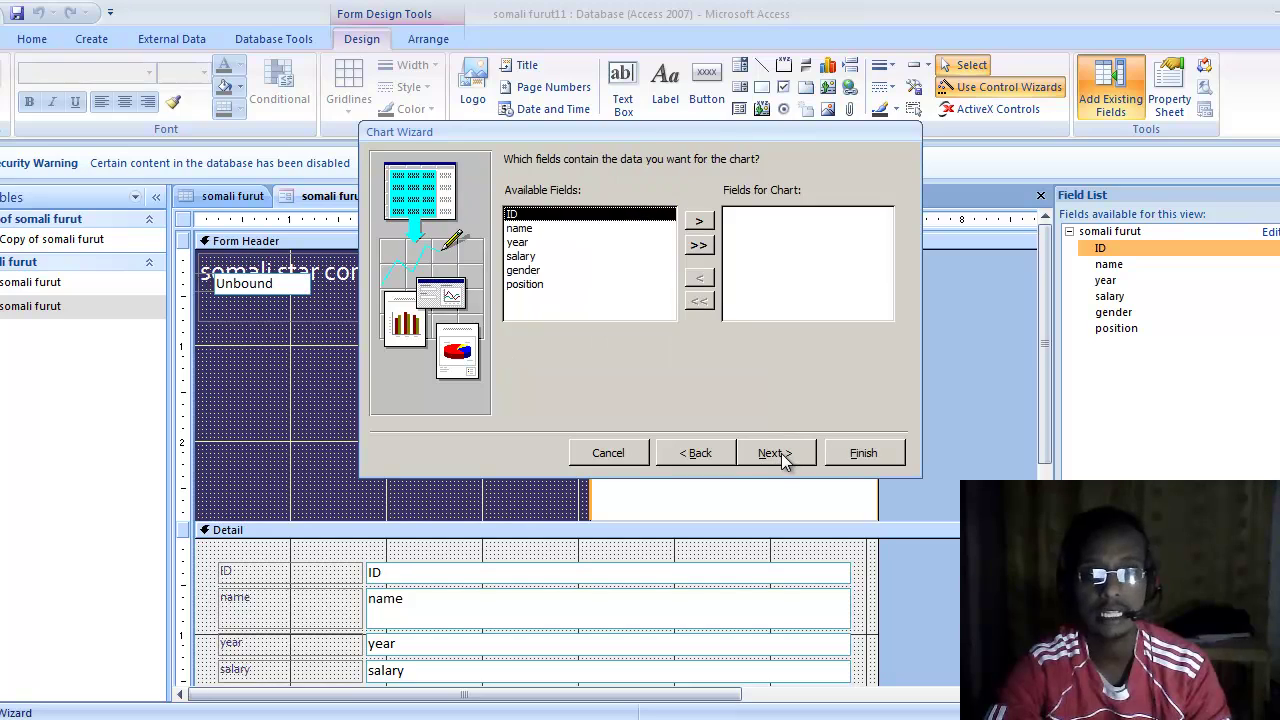
pyautogui.click(699, 245)
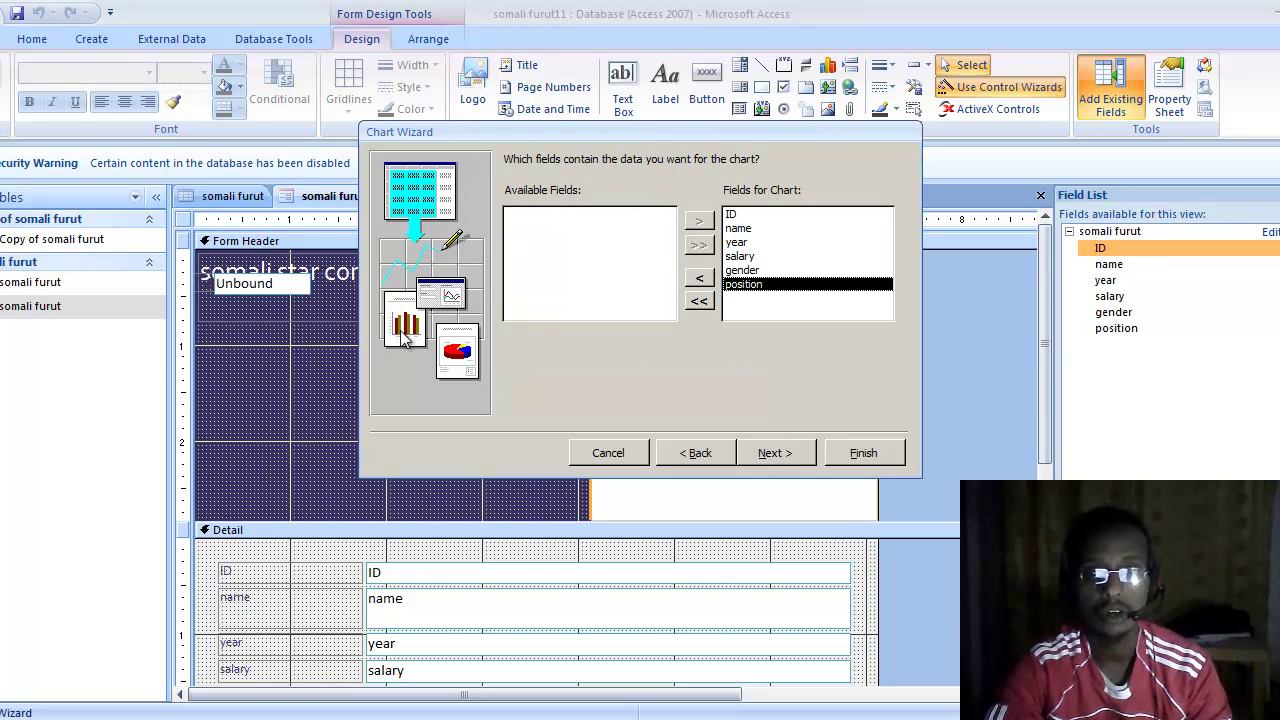
pyautogui.click(774, 456)
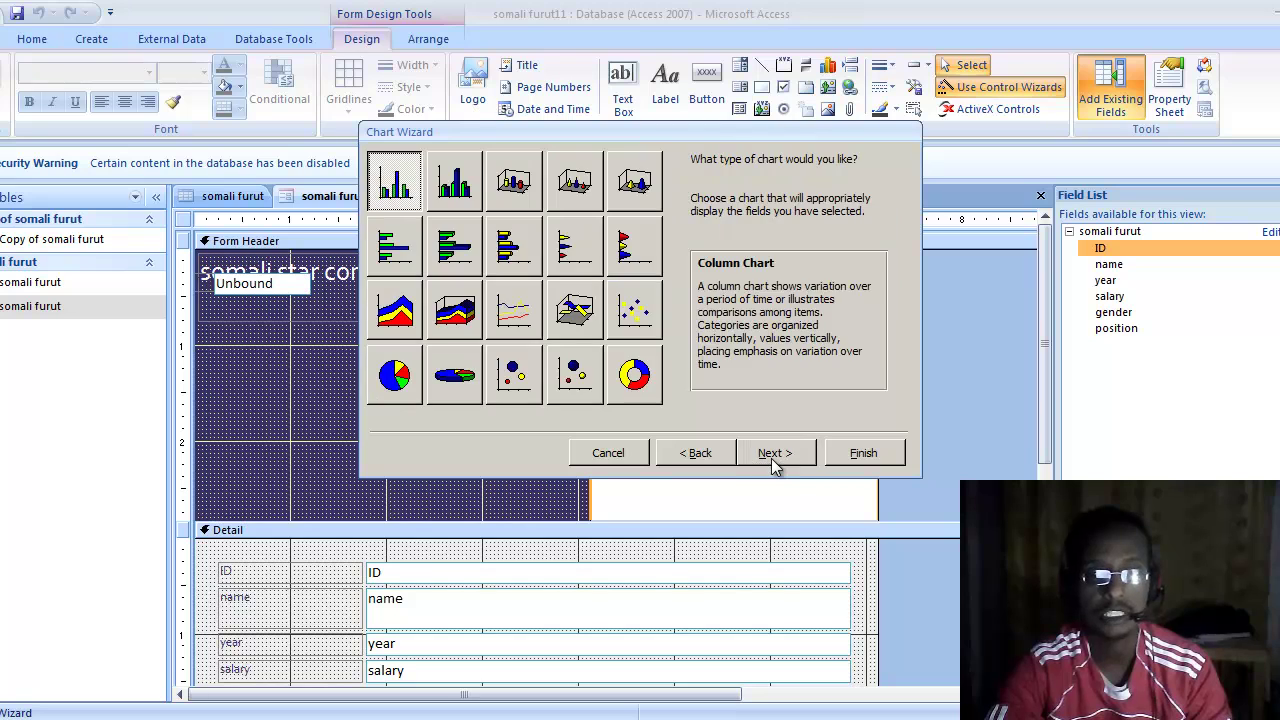
# Make the second chart a 3-D Column Chart and finish it with the default data layout, title and legend
pyautogui.click(455, 181)
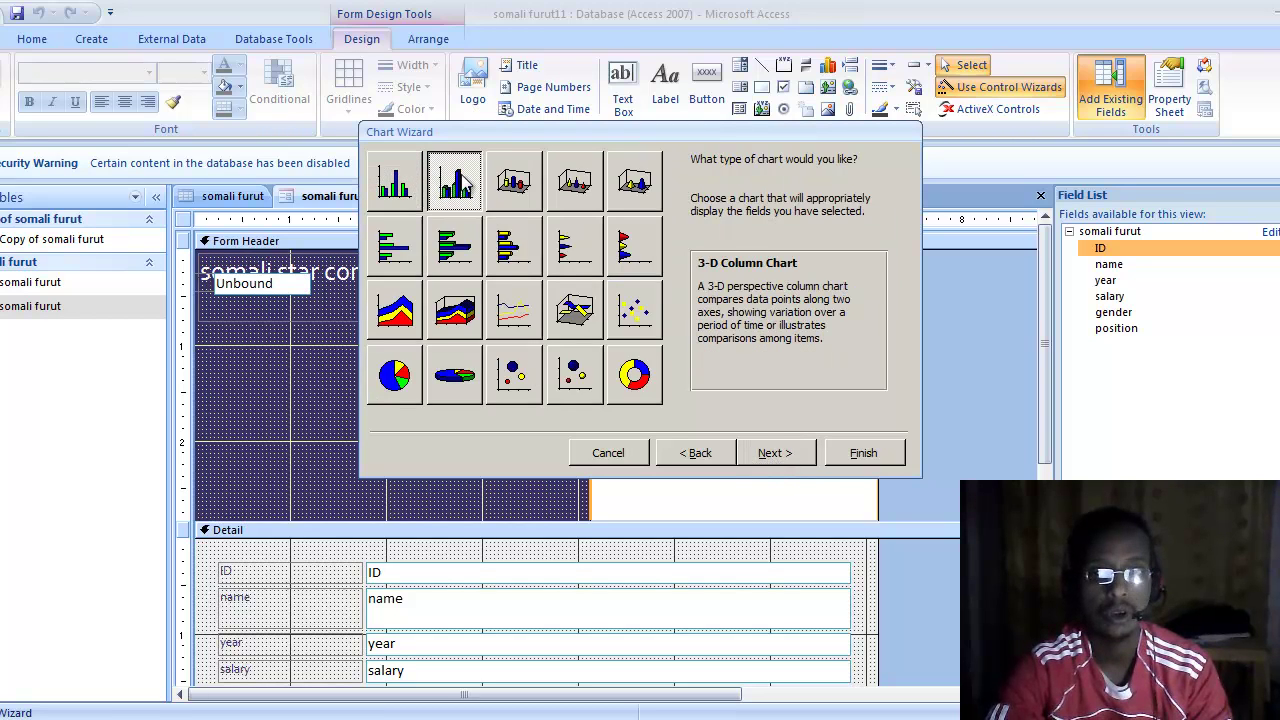
pyautogui.click(767, 452)
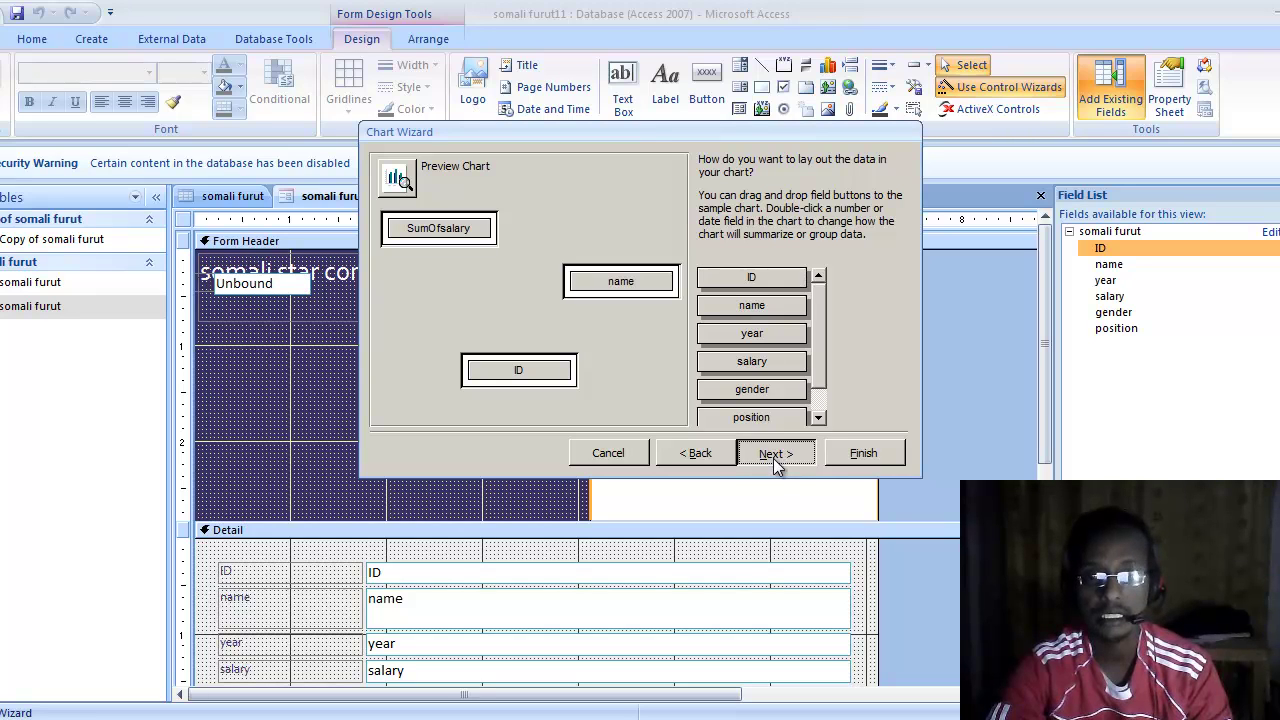
pyautogui.click(773, 458)
pyautogui.click(773, 458)
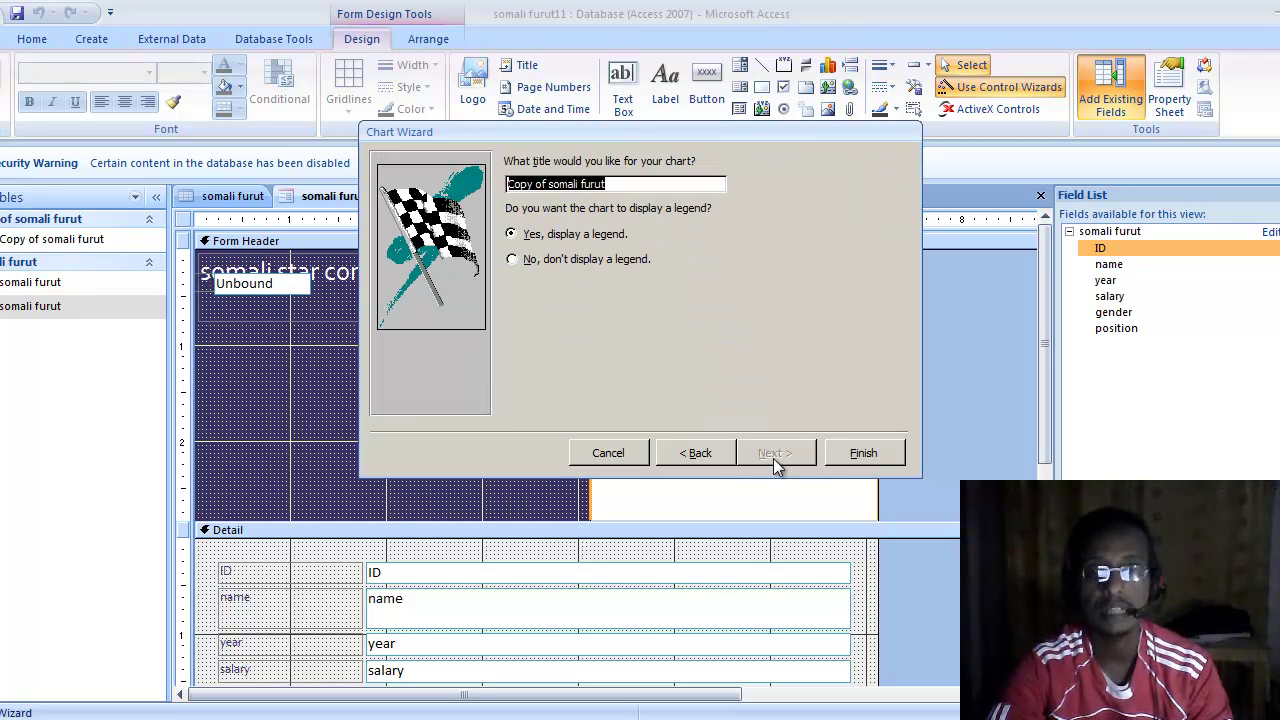
pyautogui.click(860, 453)
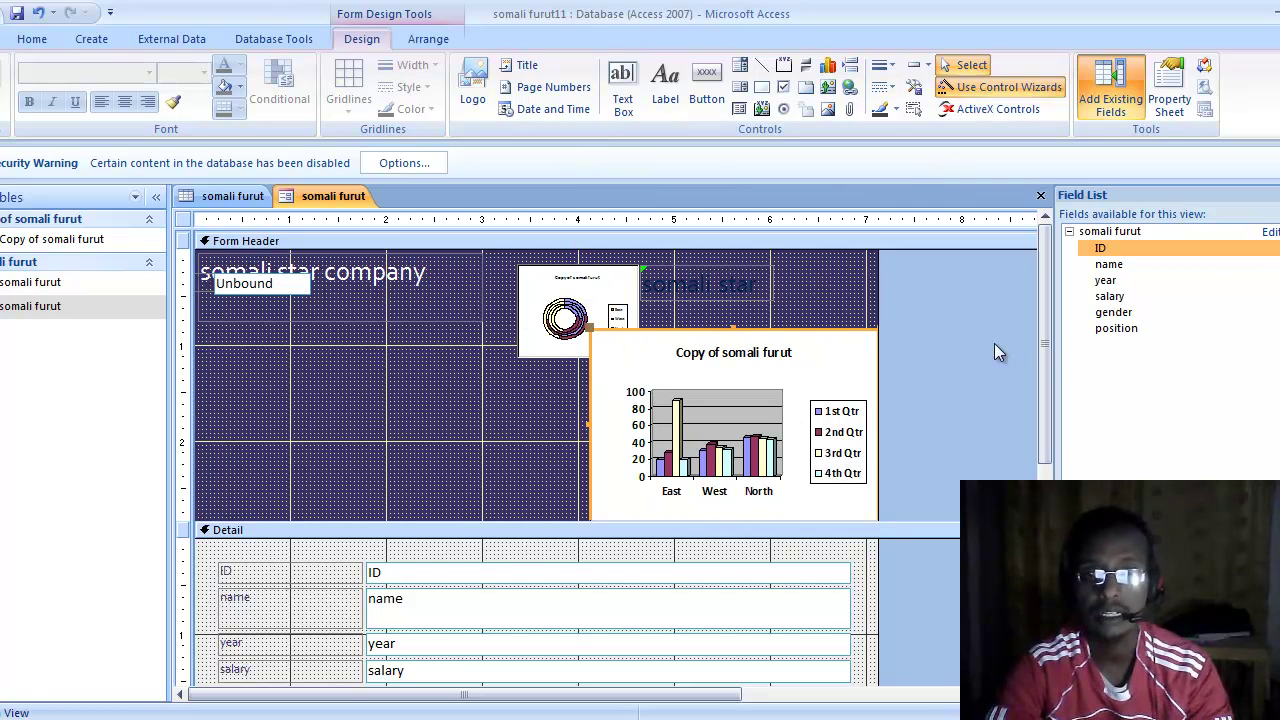
pyautogui.click(849, 88)
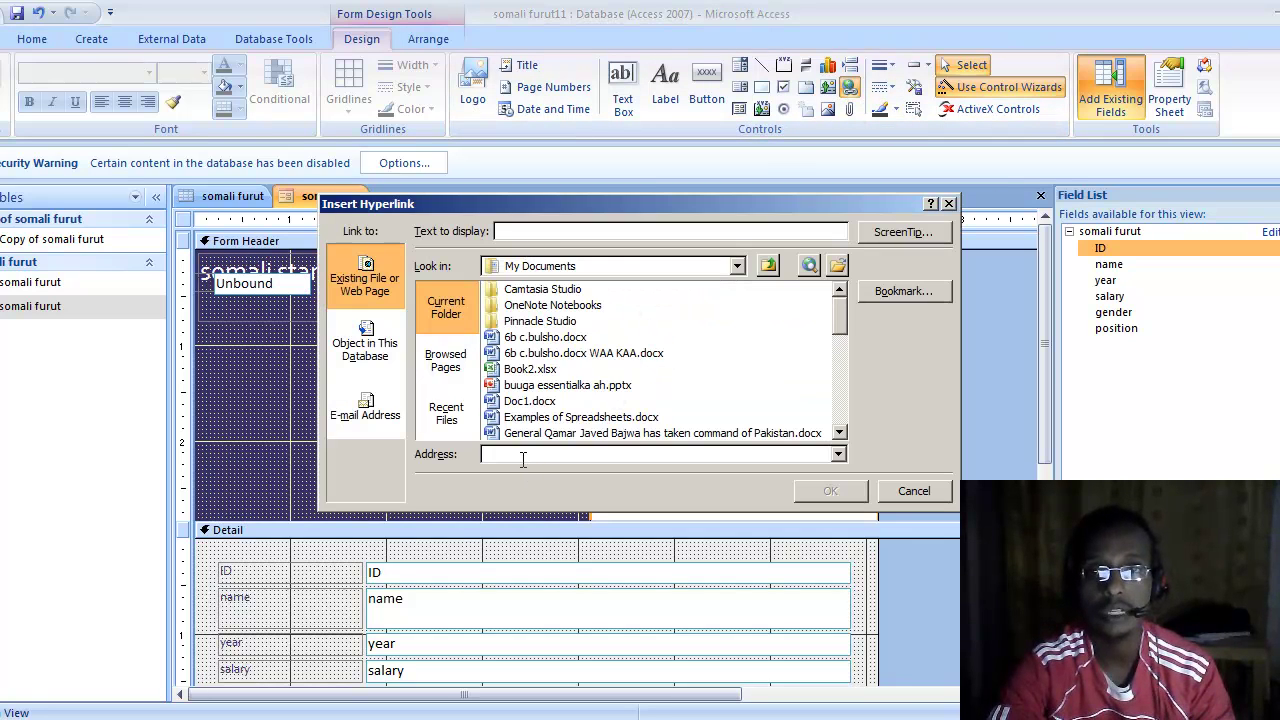
pyautogui.click(522, 457)
pyautogui.write('www')
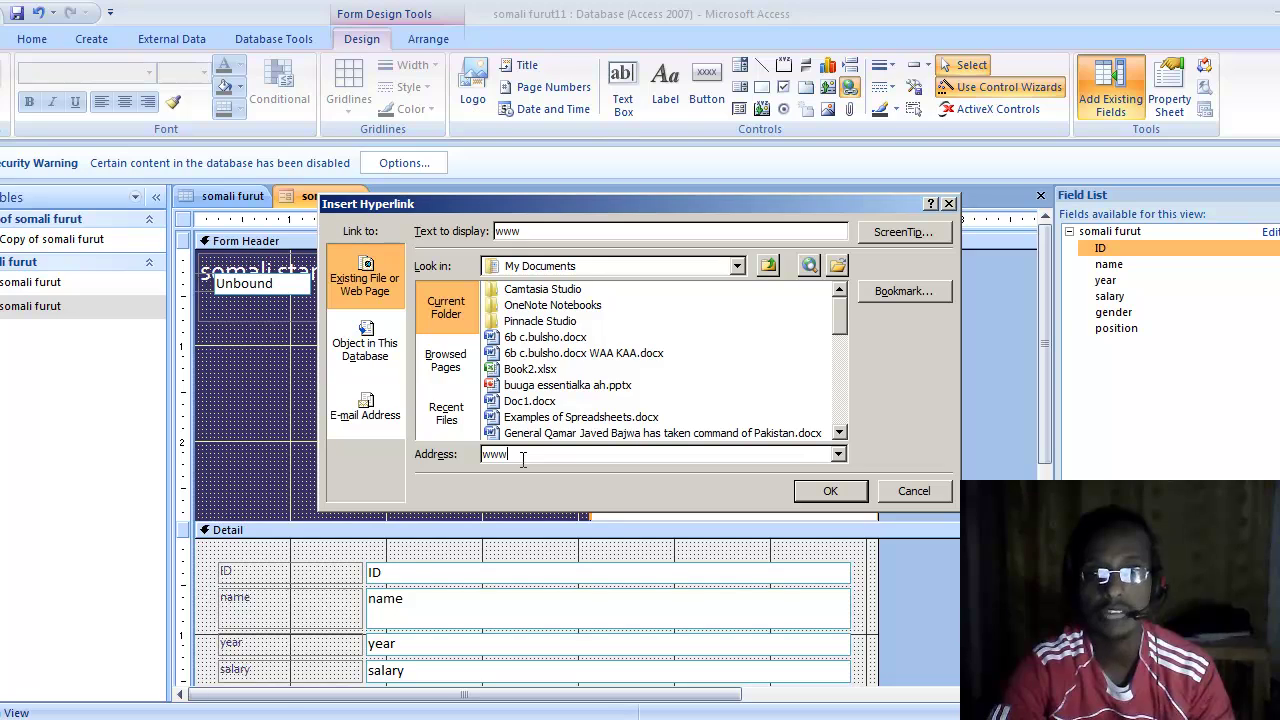
pyautogui.write('.somalistar.com')
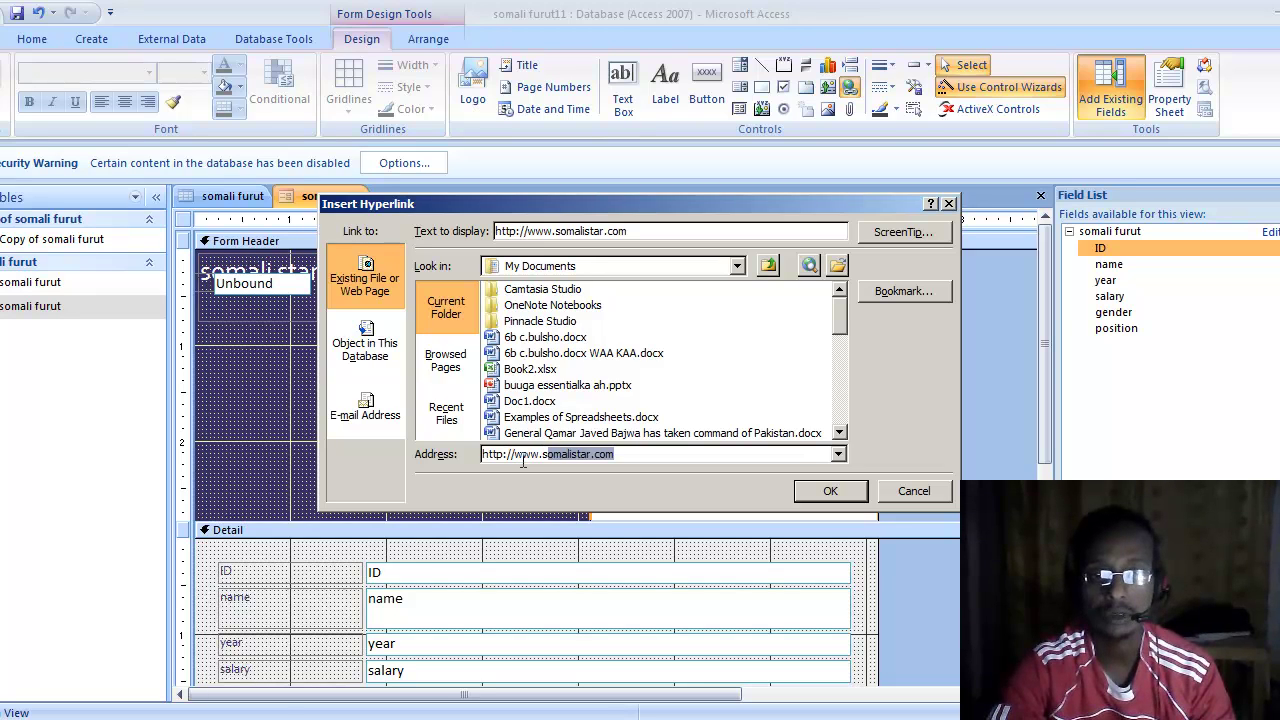
pyautogui.click(830, 490)
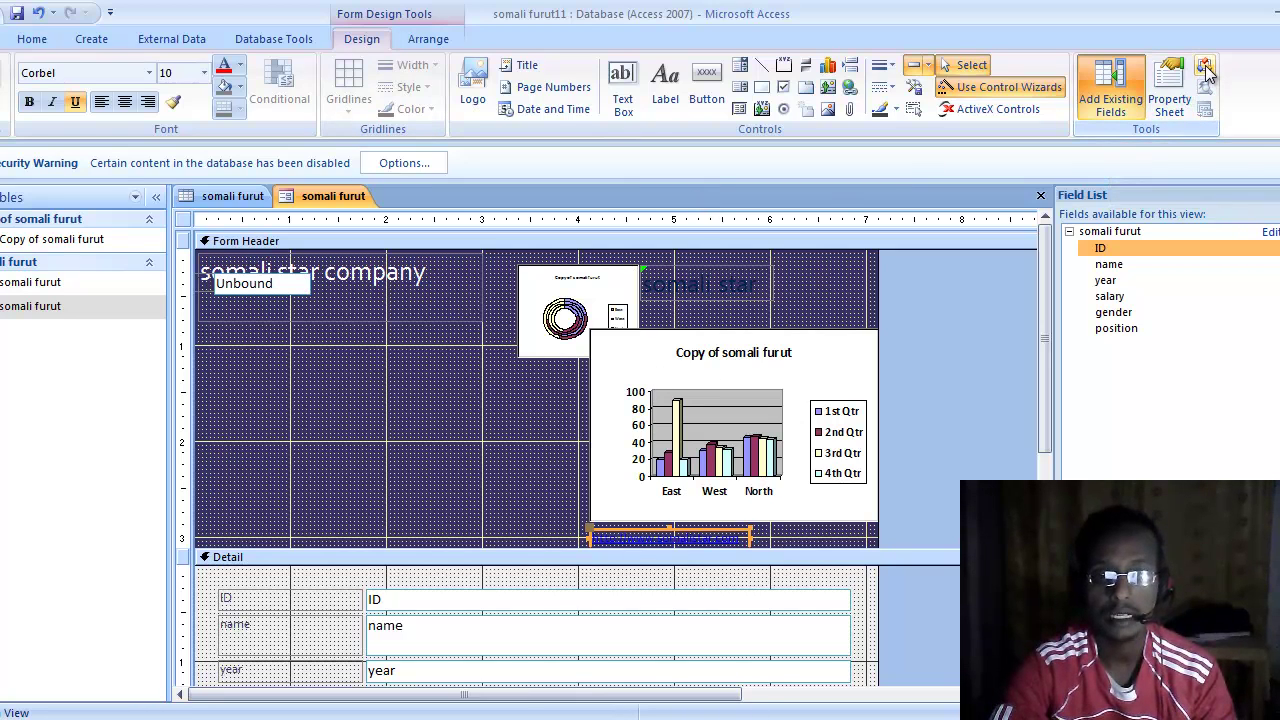
# Insert the lion picture download.jpg from Sample Pictures into the Form Header and move it beside the column chart
pyautogui.click(827, 109)
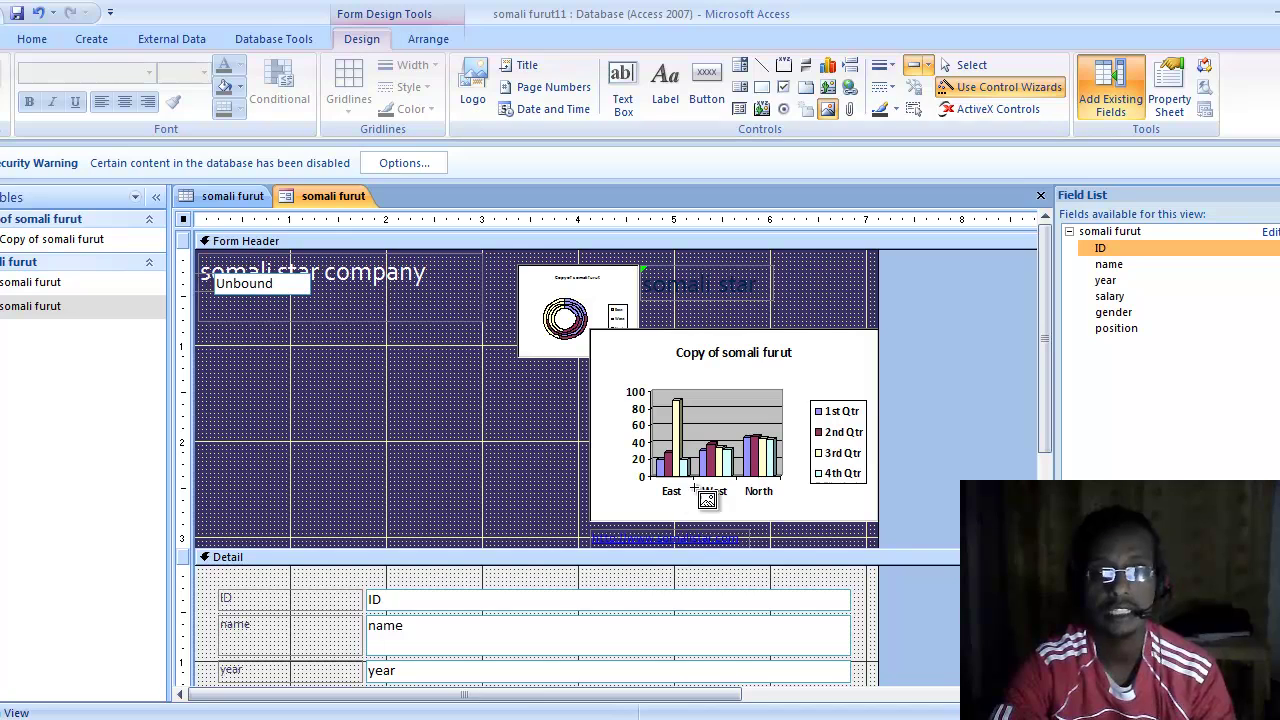
pyautogui.click(425, 421)
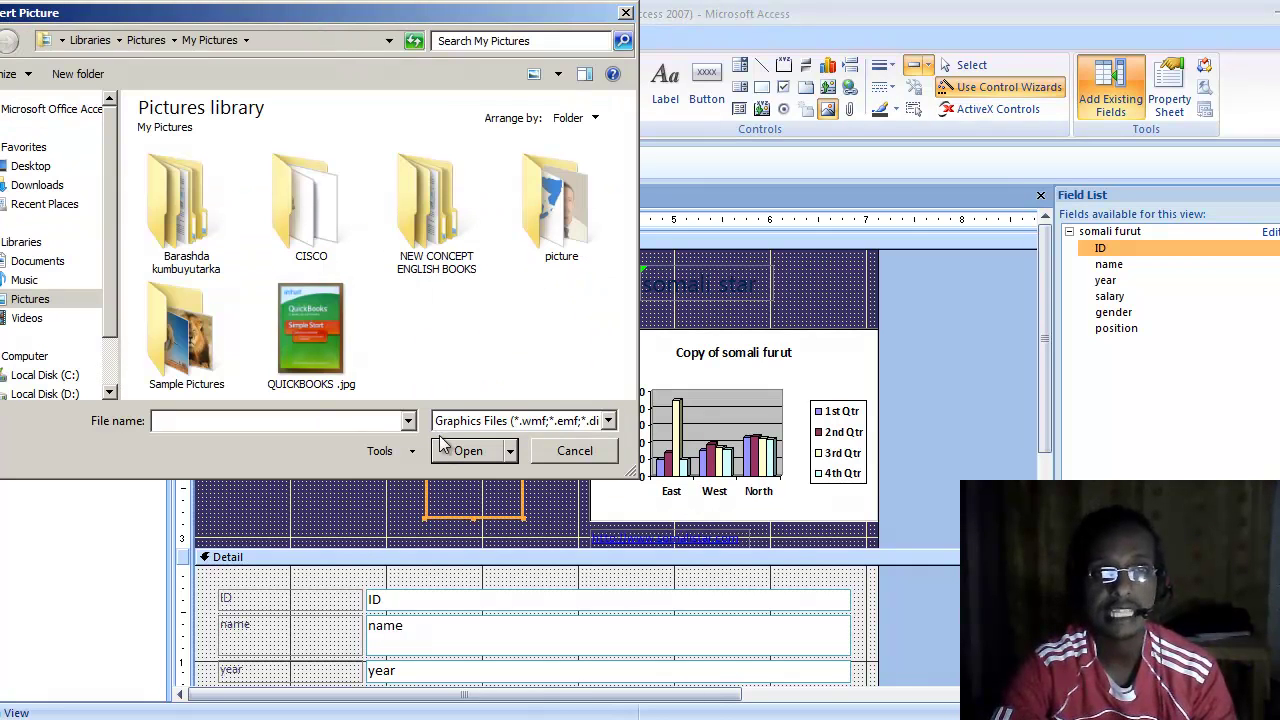
pyautogui.doubleClick(197, 340)
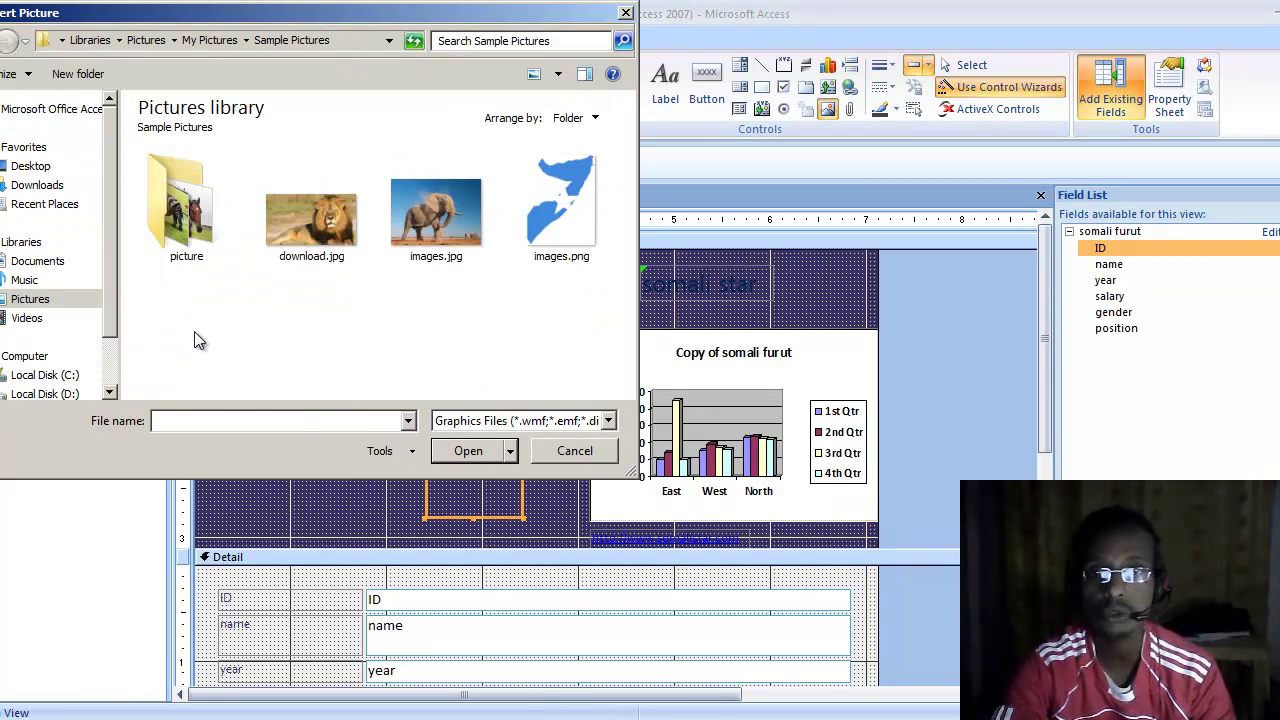
pyautogui.doubleClick(321, 208)
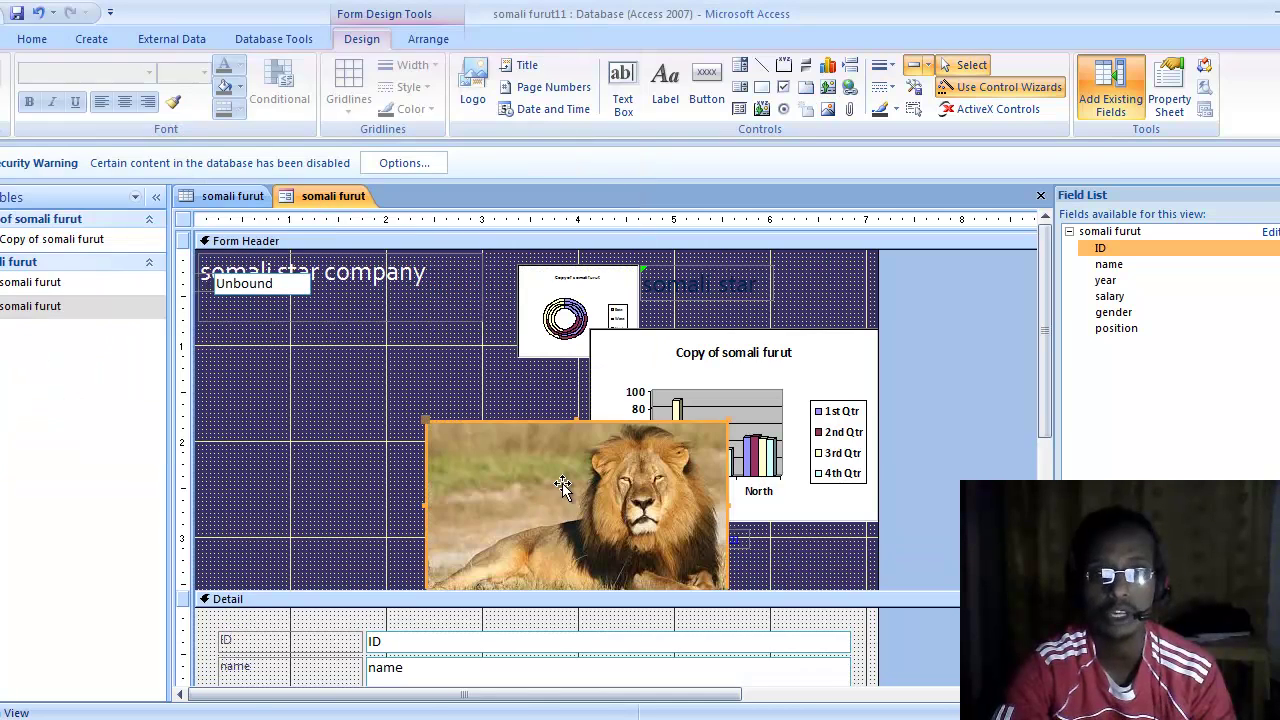
pyautogui.moveTo(618, 483); pyautogui.dragTo(488, 470)
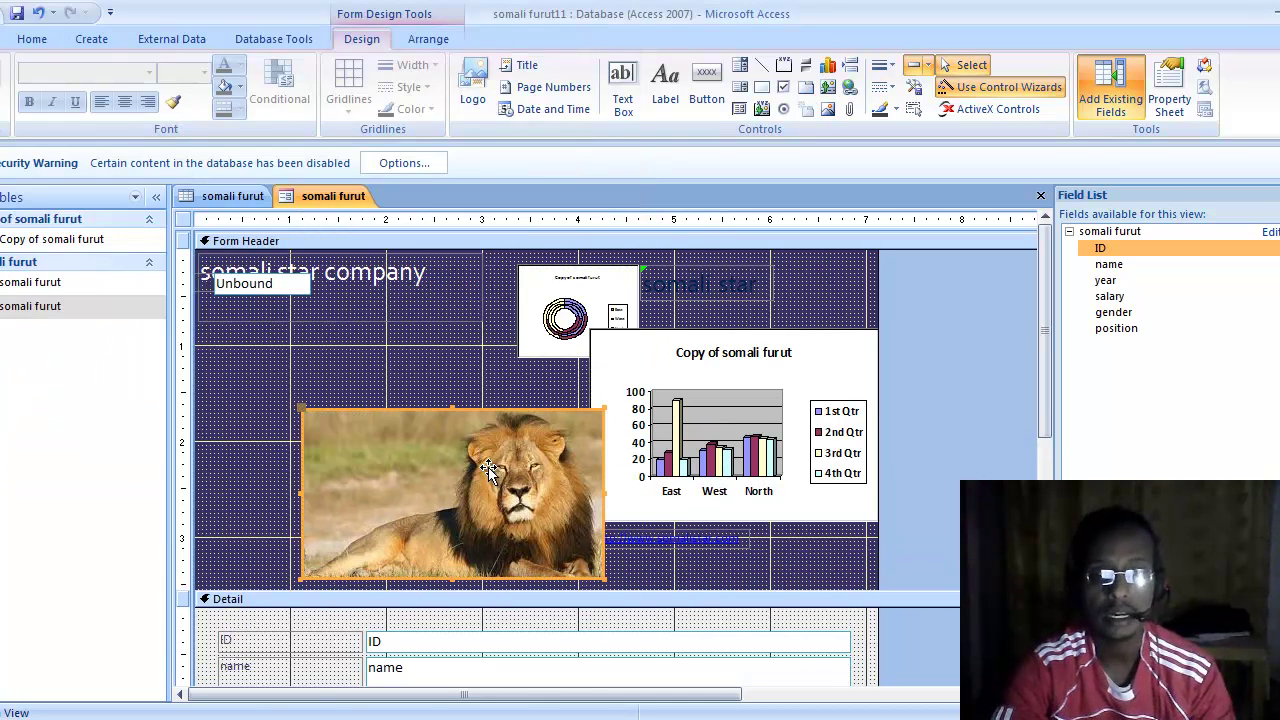
pyautogui.click(917, 490)
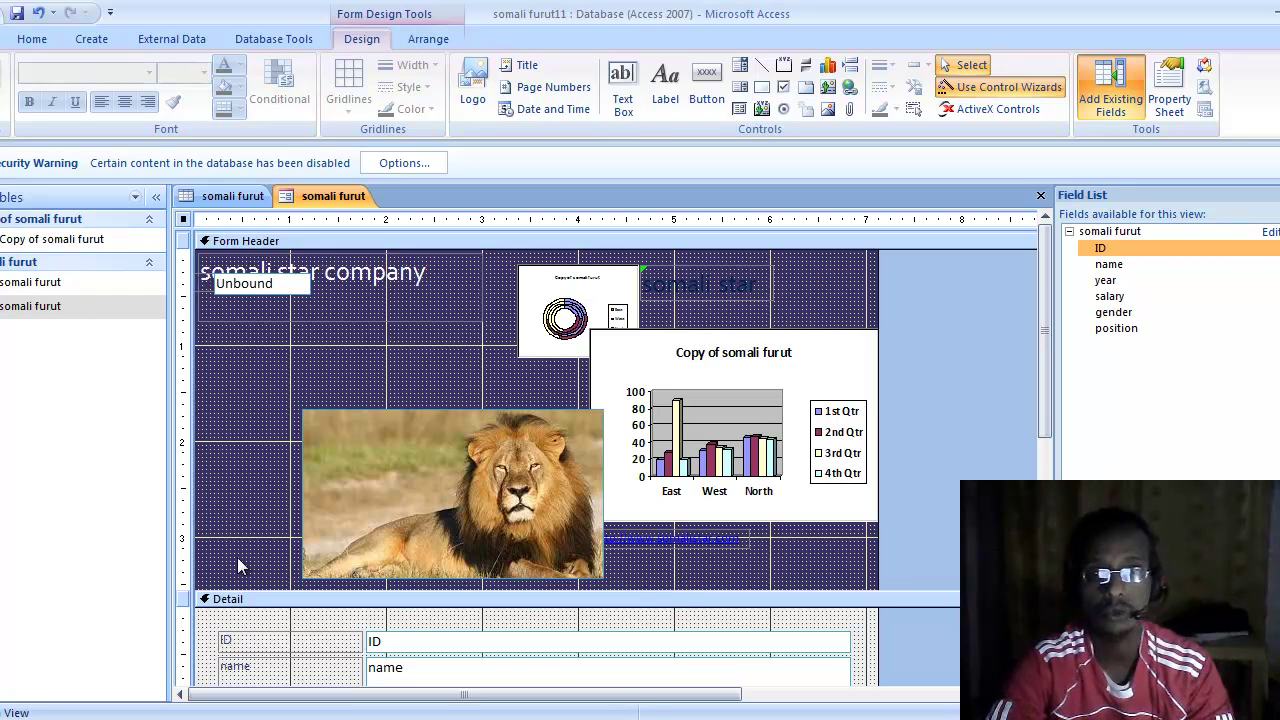
pyautogui.click(316, 719)
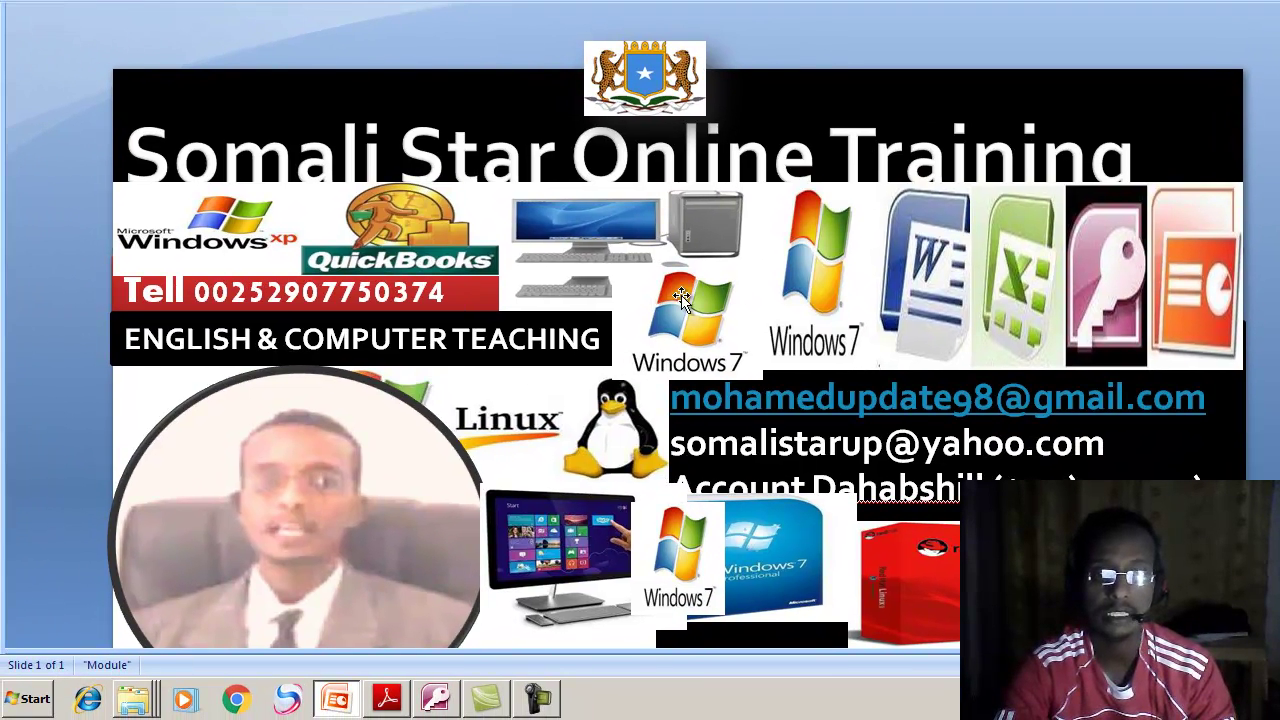
pyautogui.click(538, 698)
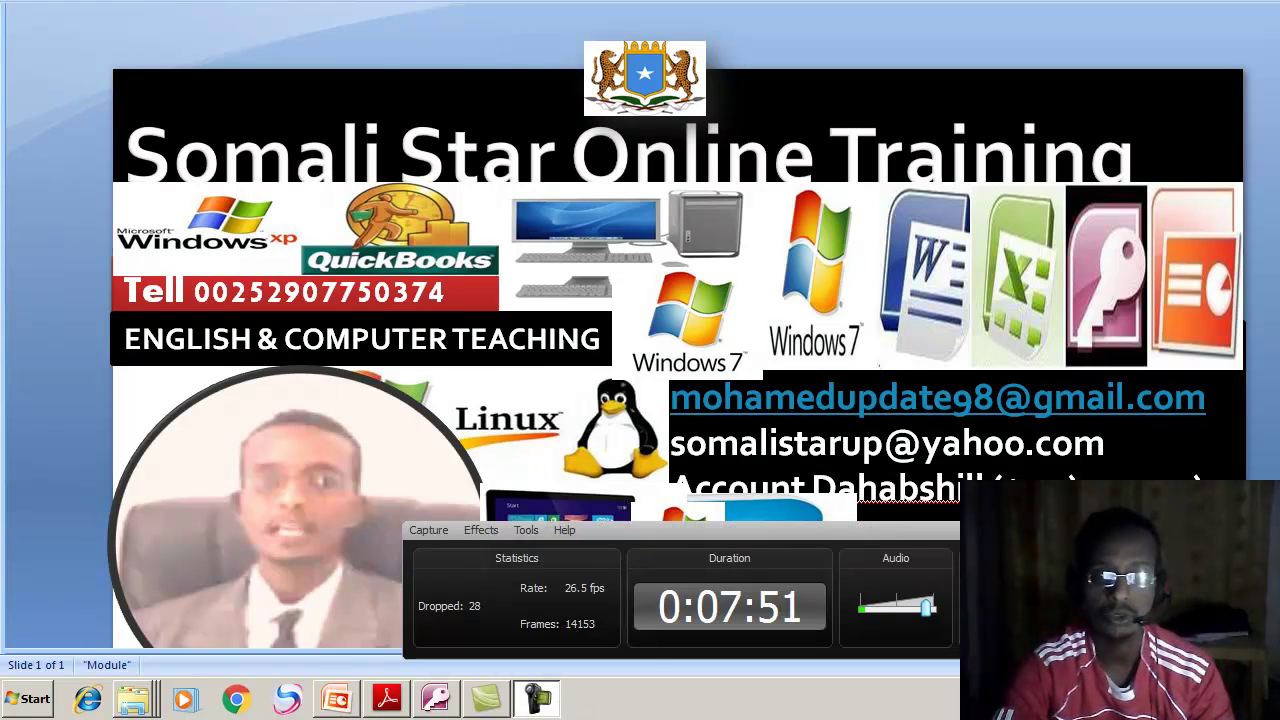